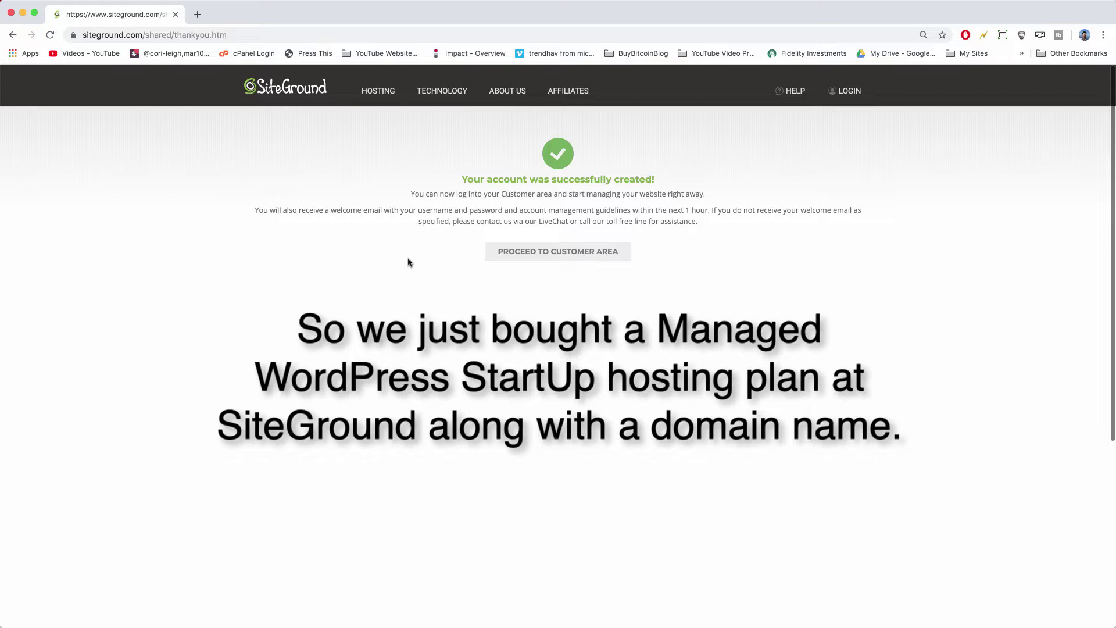
Open the SiteGround Client Area and start setting up a site for sitegroundtuts.com.
click(619, 255)
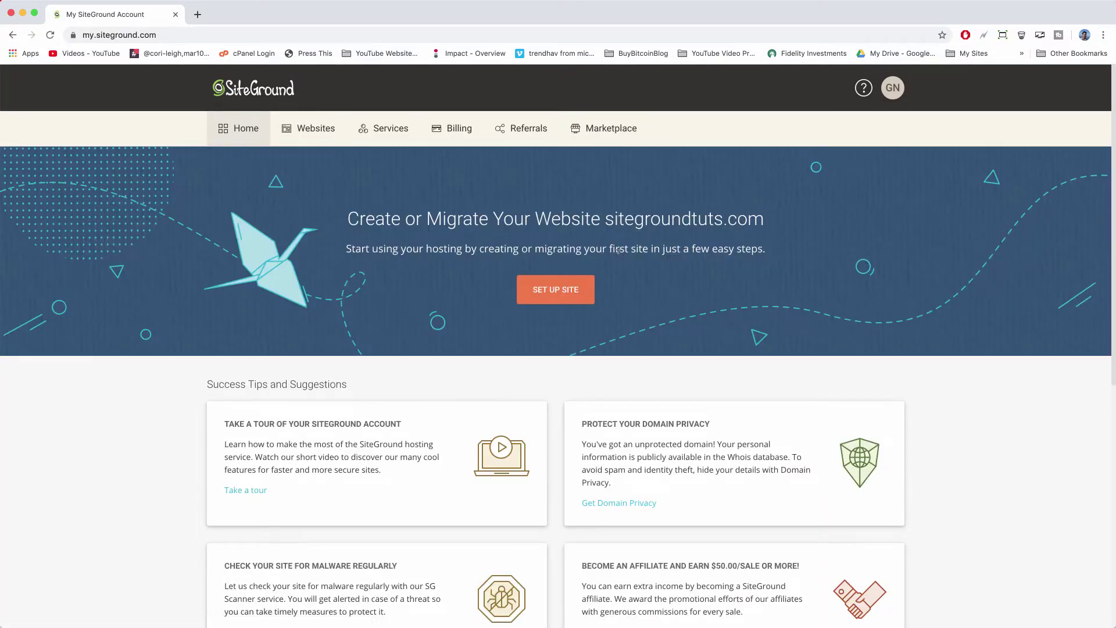
scroll(960, 243, down, 6)
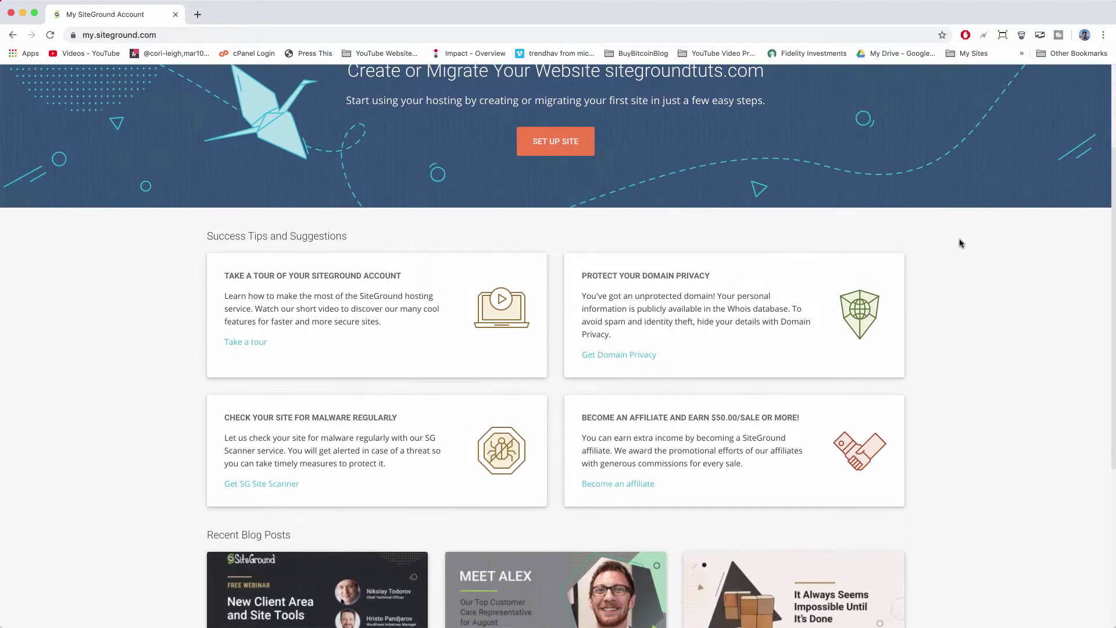
scroll(960, 243, down, 2)
scroll(949, 381, up, 7)
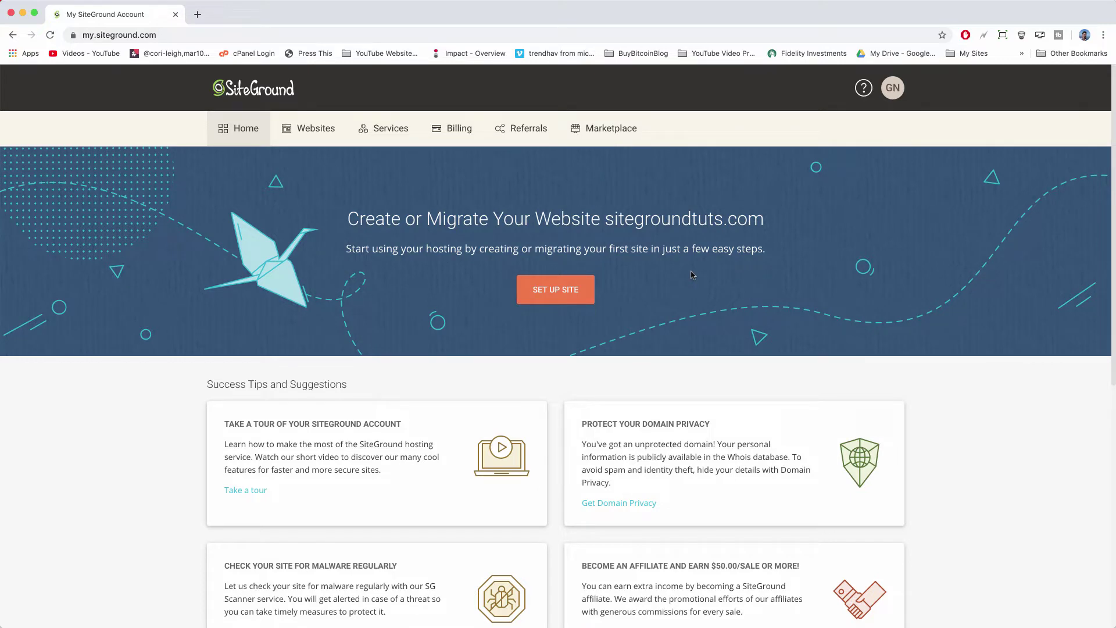
click(525, 293)
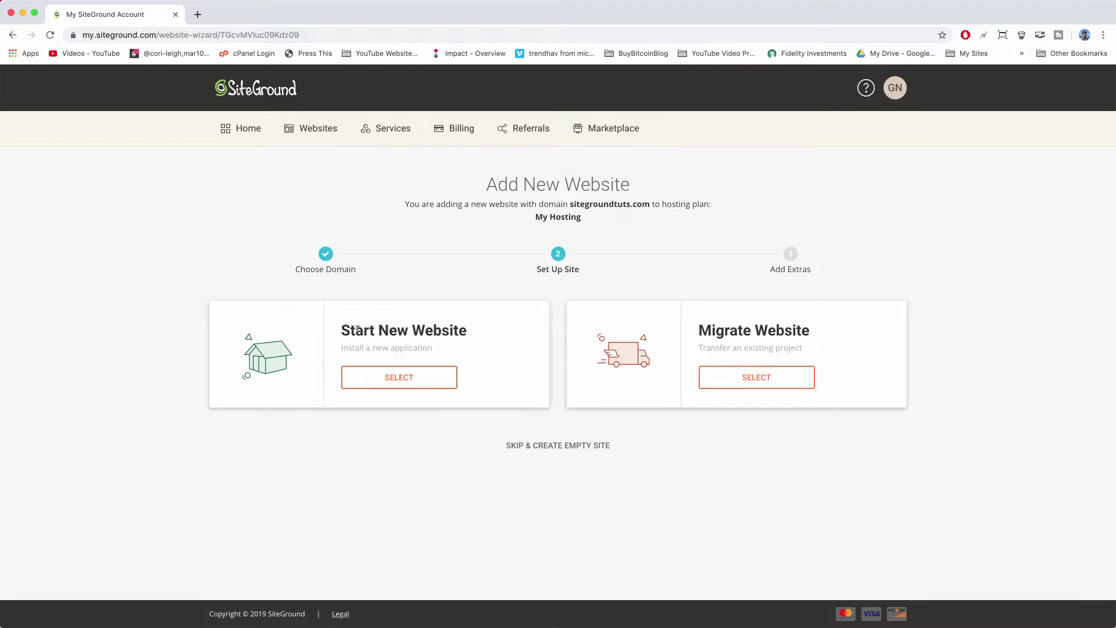
Choose to start a brand-new website with WordPress as the application.
click(417, 385)
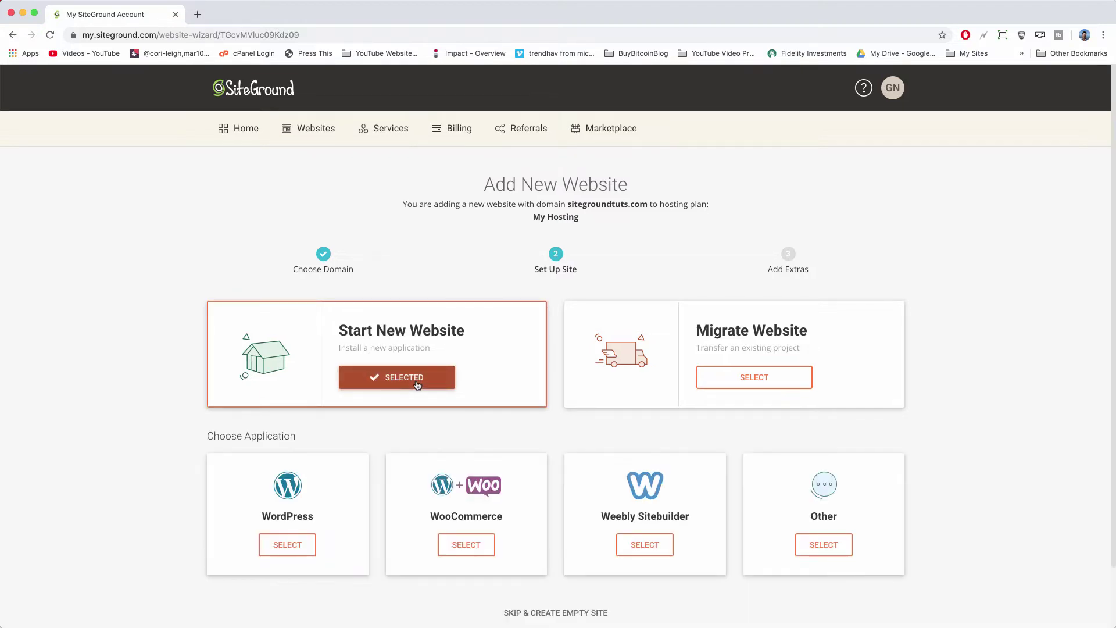
scroll(417, 385, down, 3)
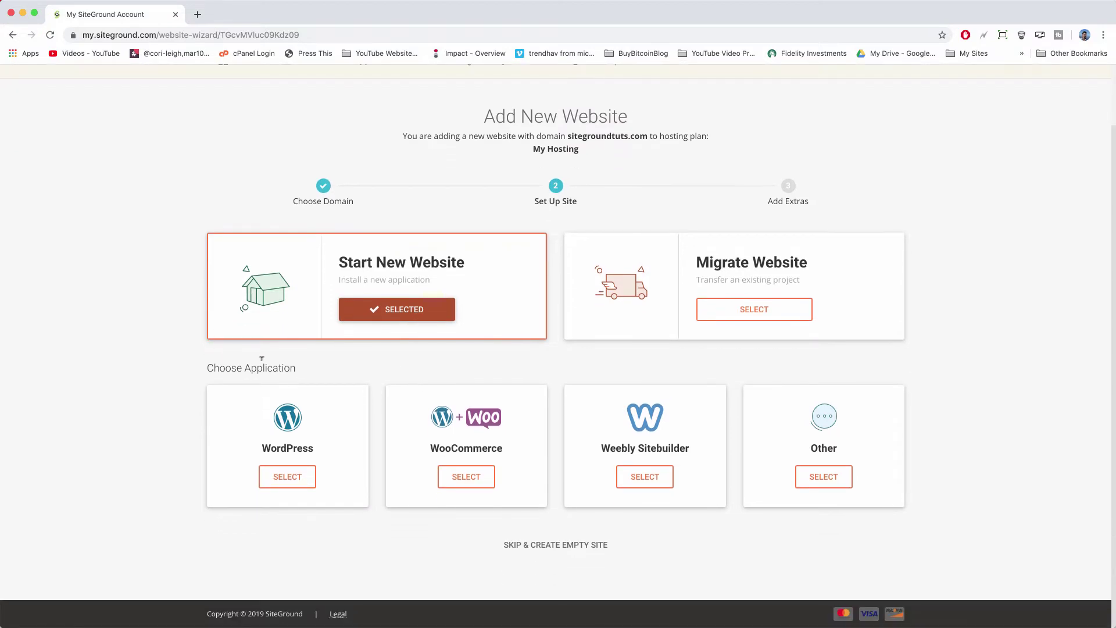
click(287, 477)
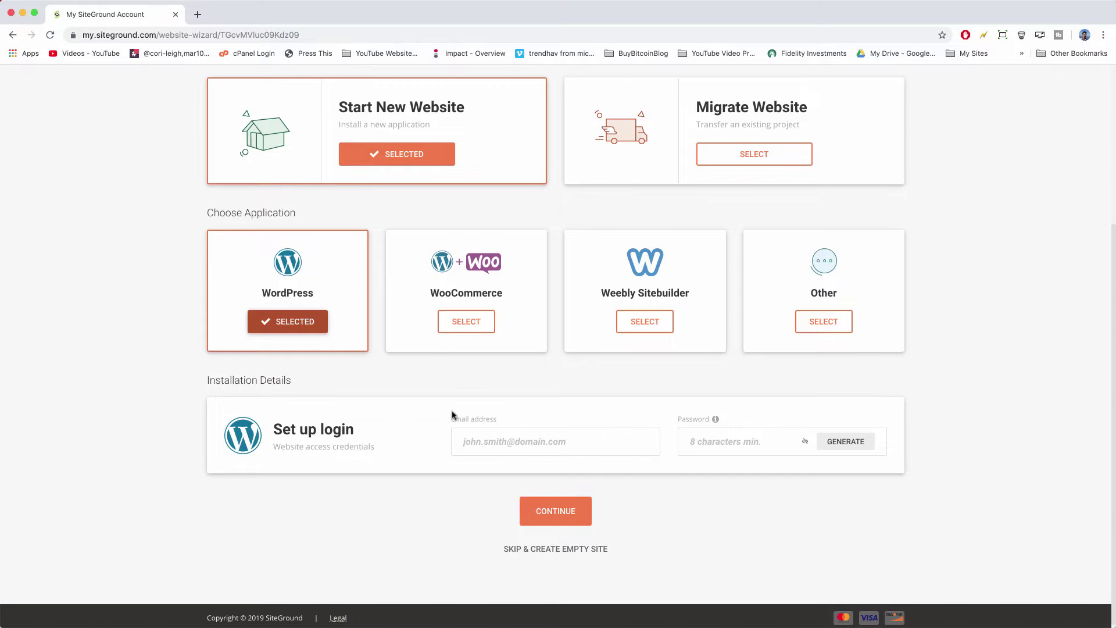
Enter the site login email and the pasted password, then continue to Add Extras.
click(476, 438)
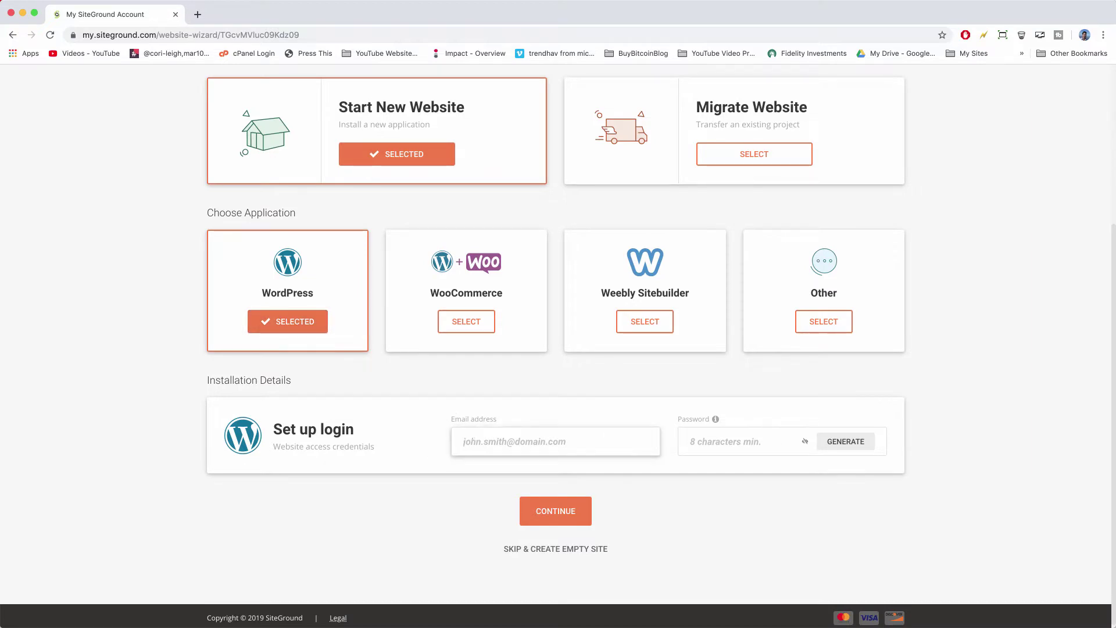
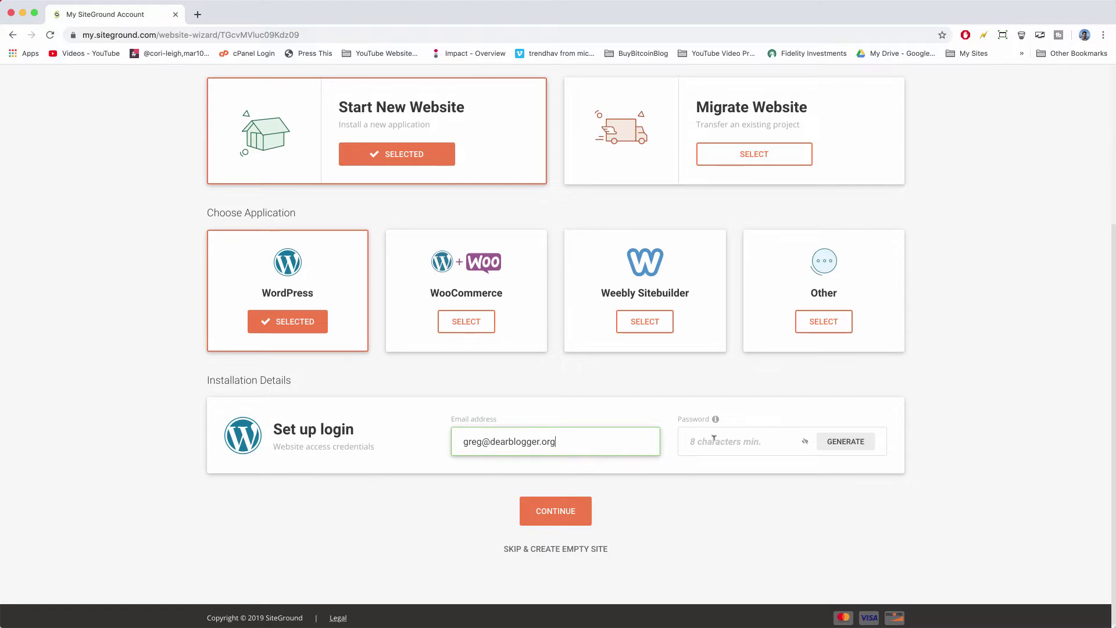
click(714, 440)
key(super+v)
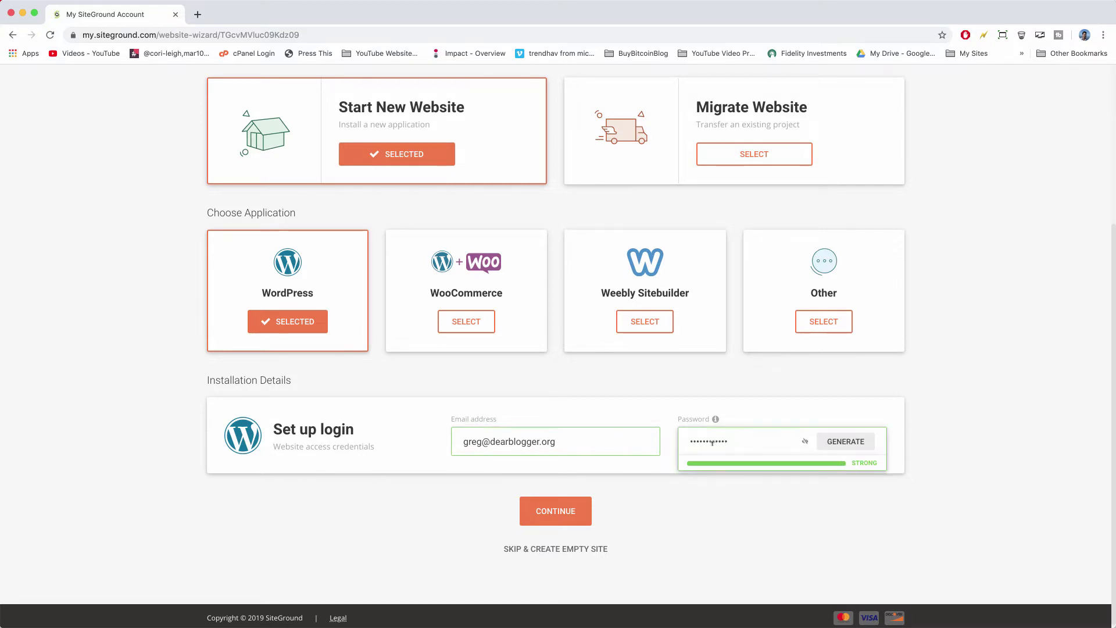
click(571, 515)
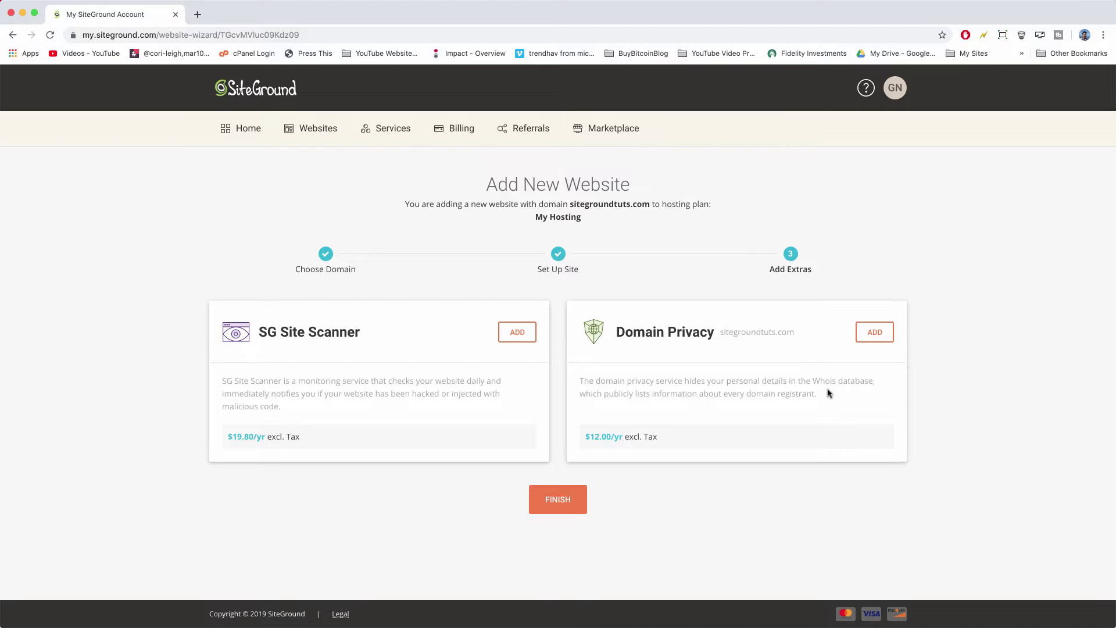
Add Domain Privacy for $12.00, accept the Terms of Service and pay now.
drag(836, 394, 632, 380)
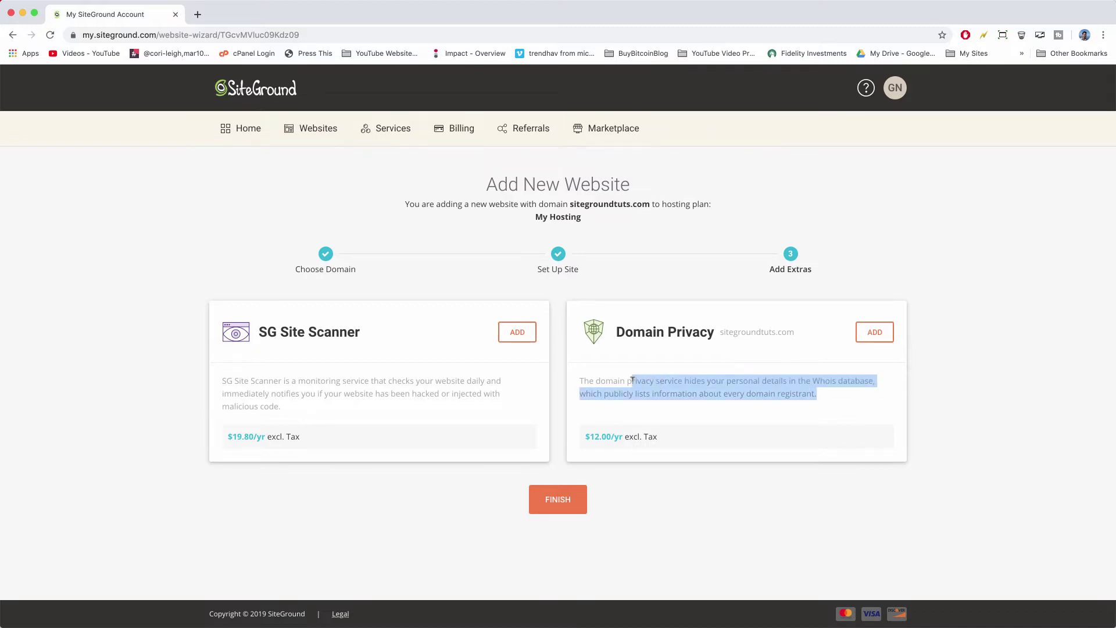
click(695, 378)
click(874, 332)
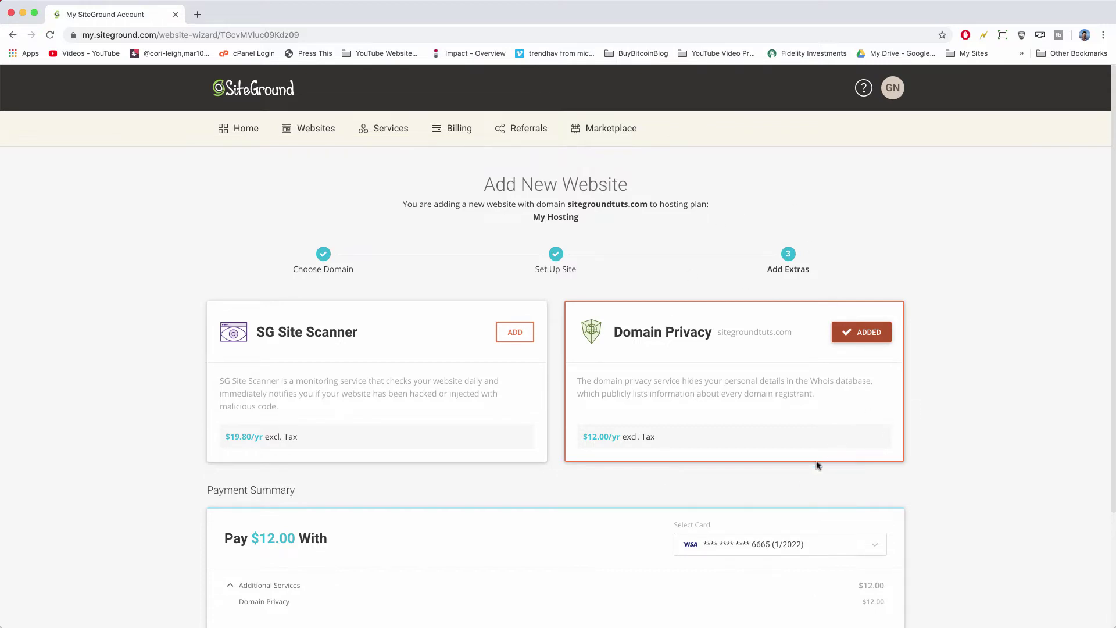
scroll(732, 424, down, 5)
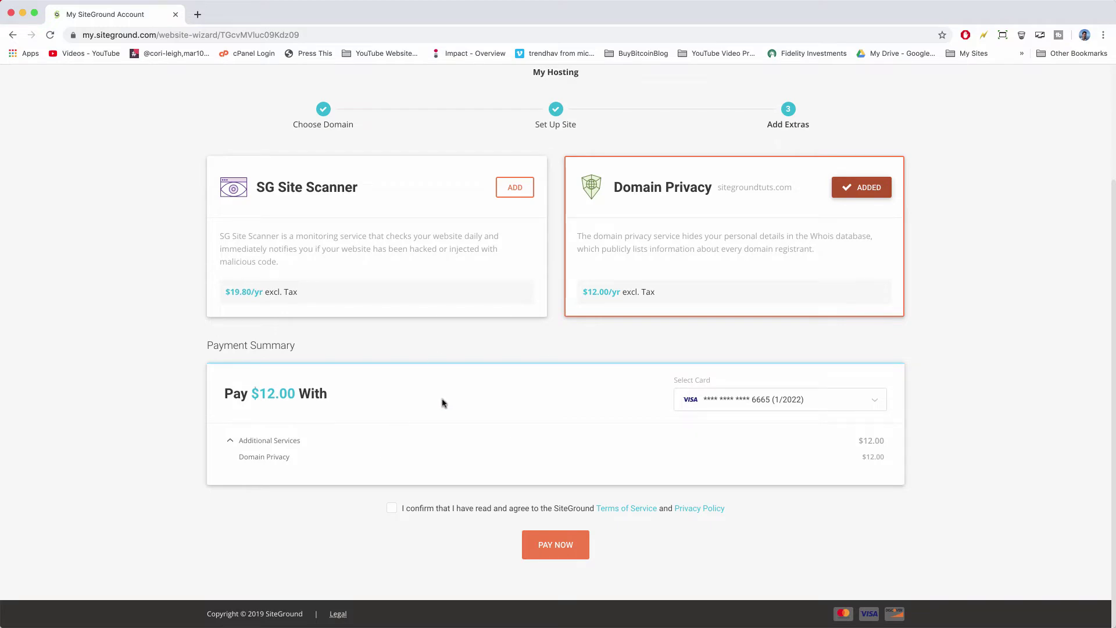
click(394, 515)
click(557, 551)
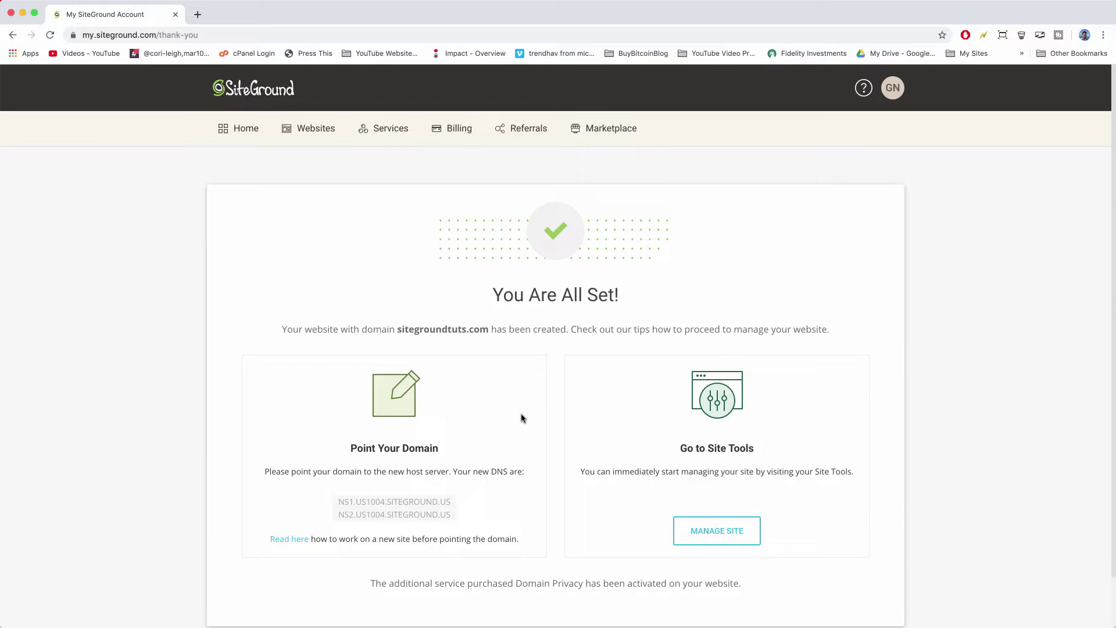
Scroll through the 'You Are All Set!' page once site creation finishes.
scroll(122, 339, down, 2)
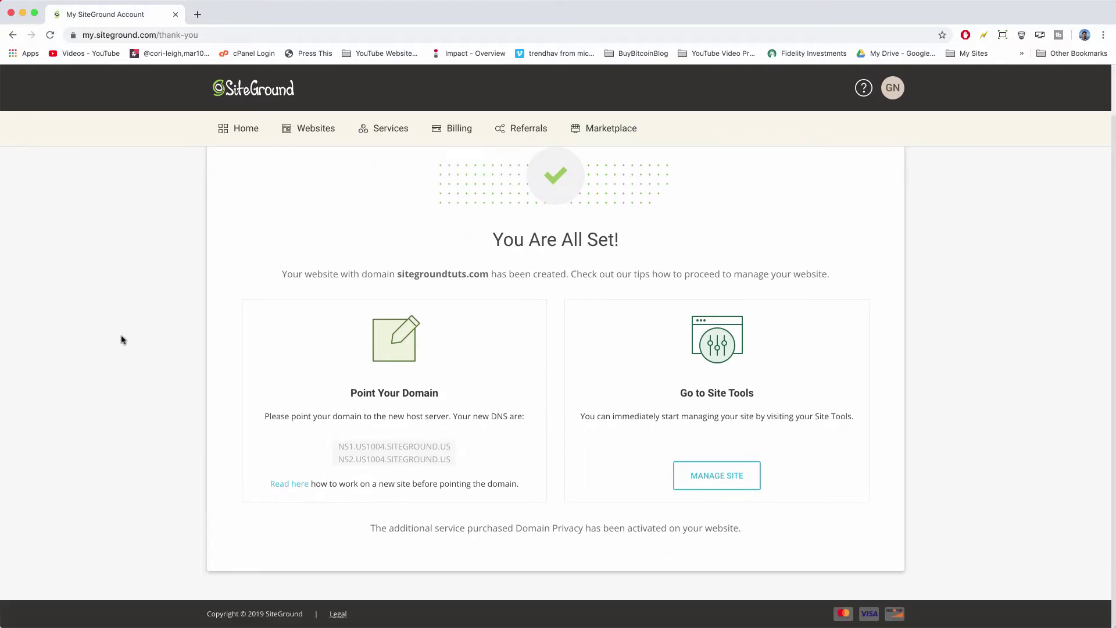
scroll(121, 339, up, 2)
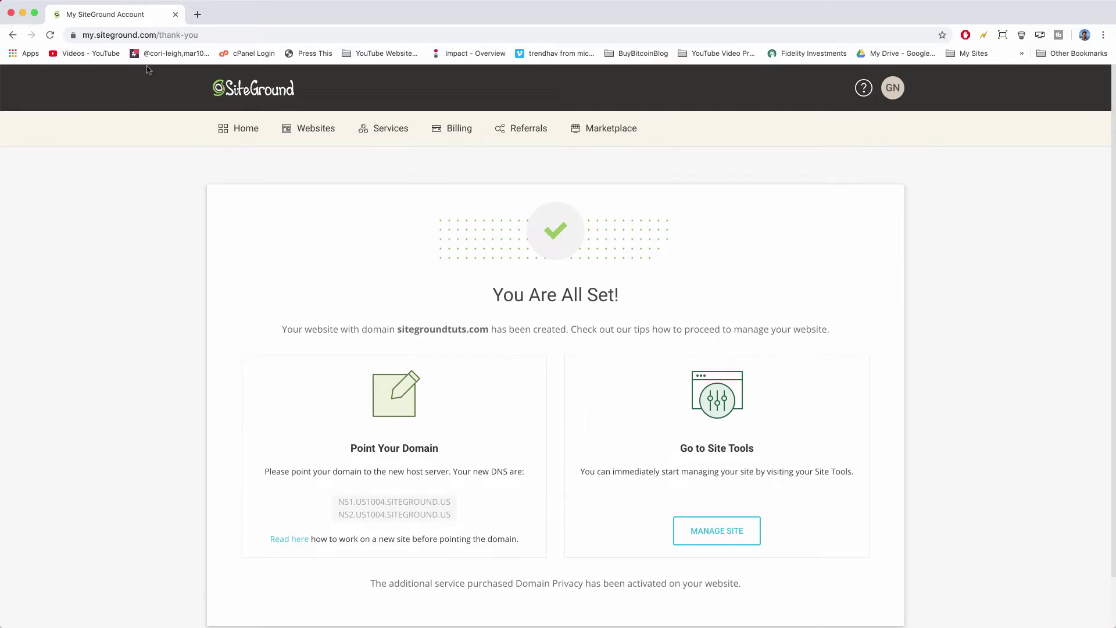
Load sitegroundtuts.com in a new tab and scroll the default WordPress site.
click(198, 17)
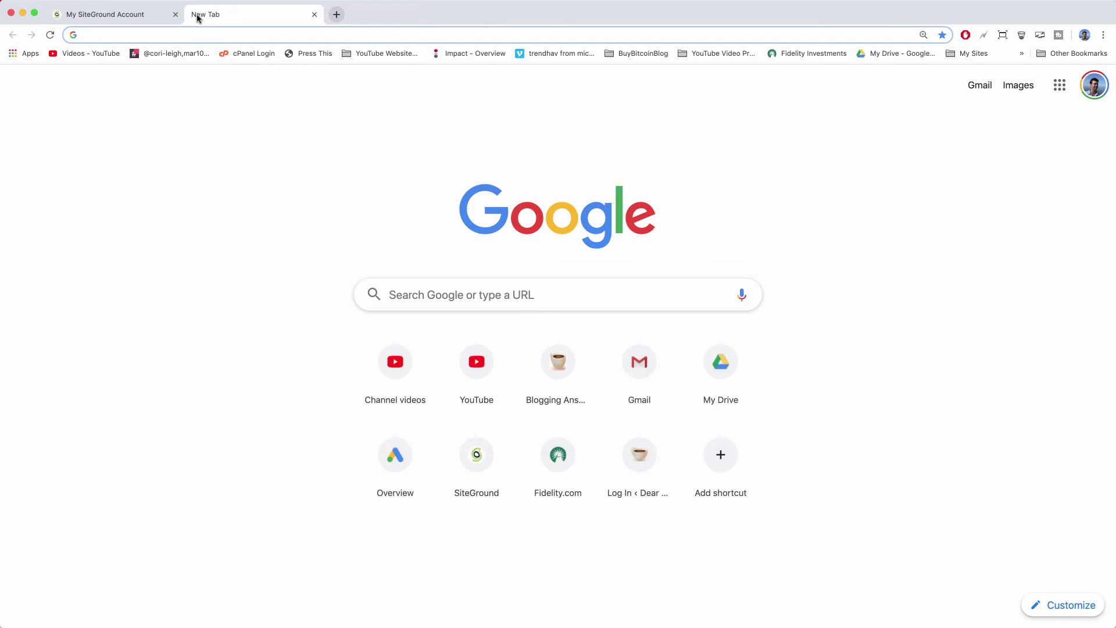
text(siteground)
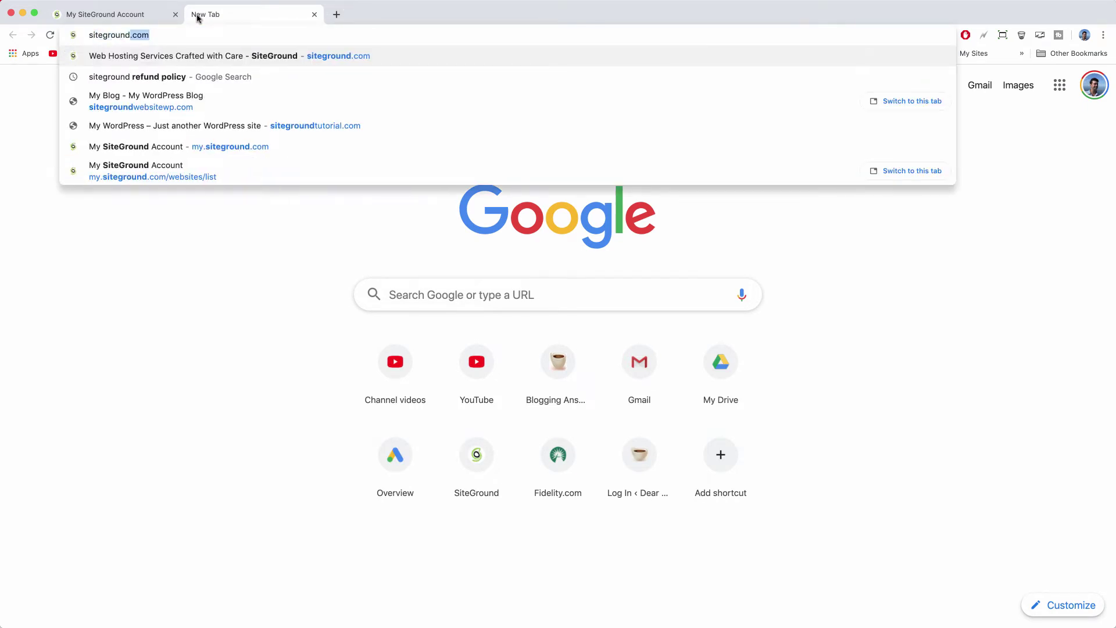
text(tuts.com)
key(Return)
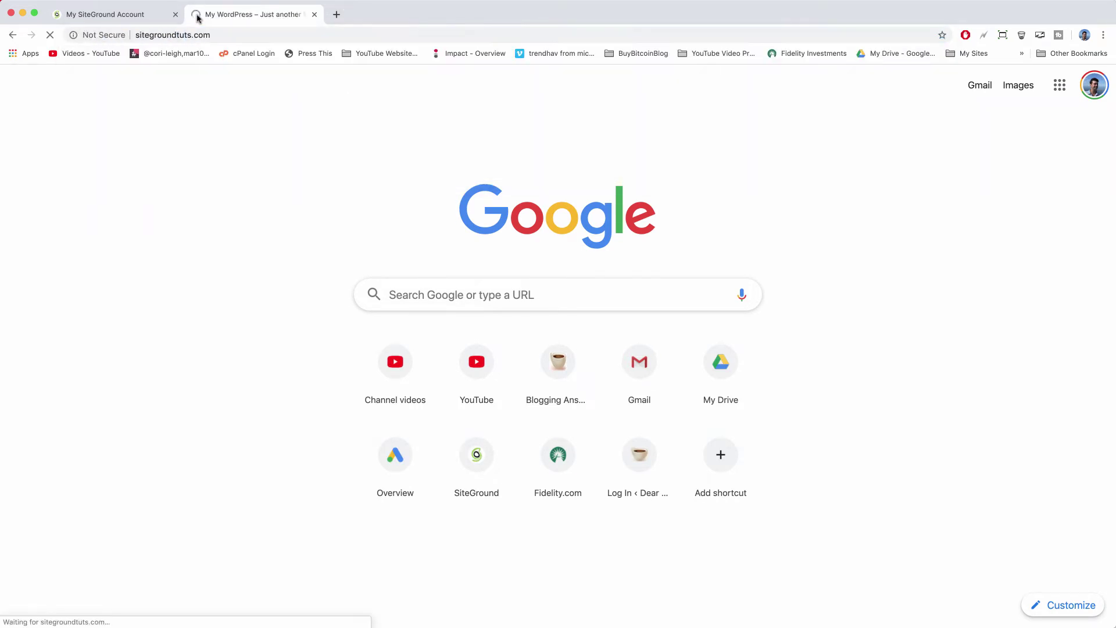
scroll(466, 203, down, 5)
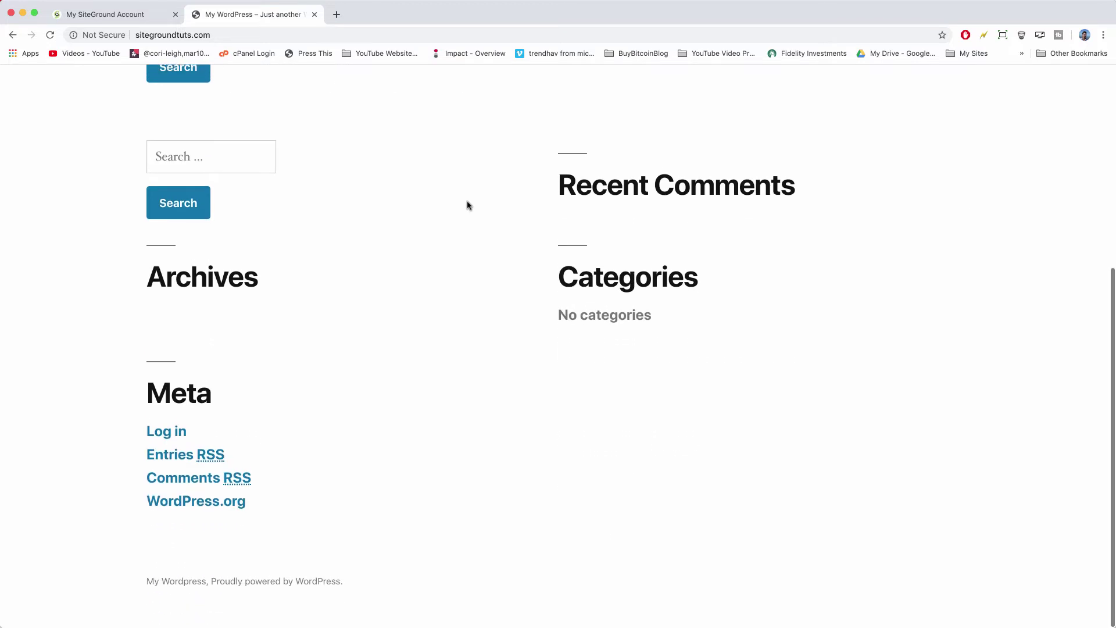
scroll(468, 204, up, 5)
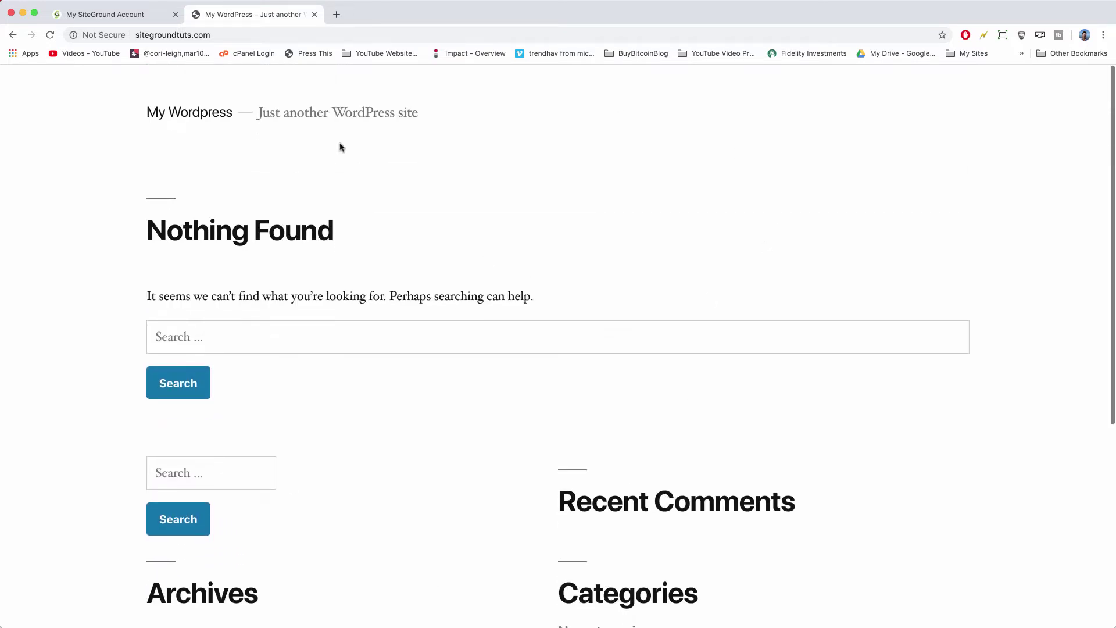
scroll(341, 147, down, 6)
Recheck the new site, then go back to the My SiteGround Account tab.
click(101, 16)
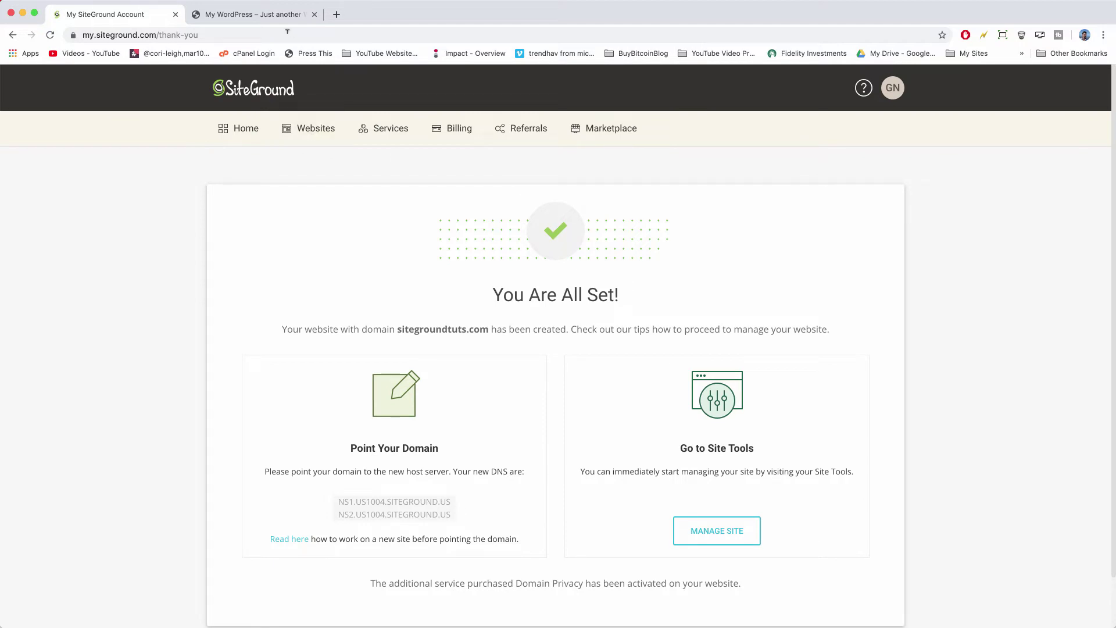
click(256, 15)
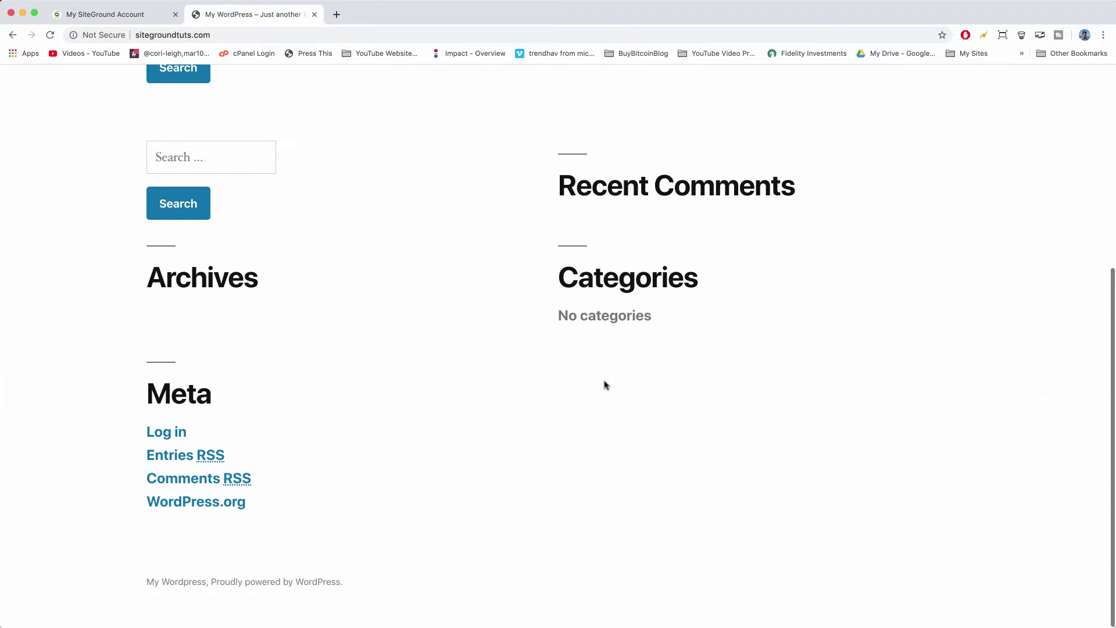
scroll(604, 385, up, 5)
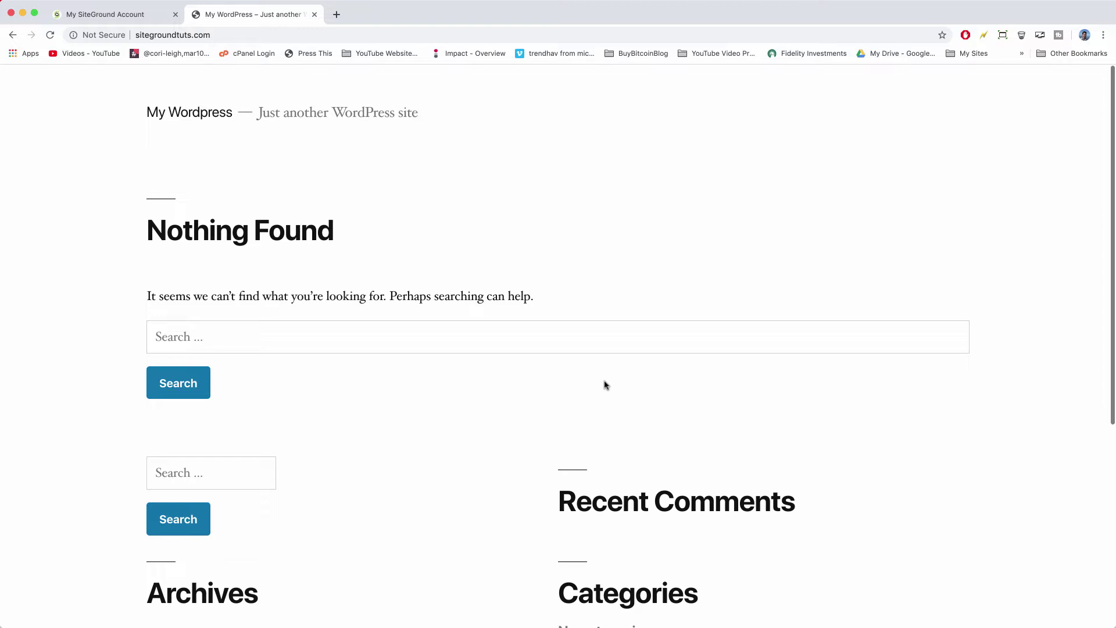
click(122, 17)
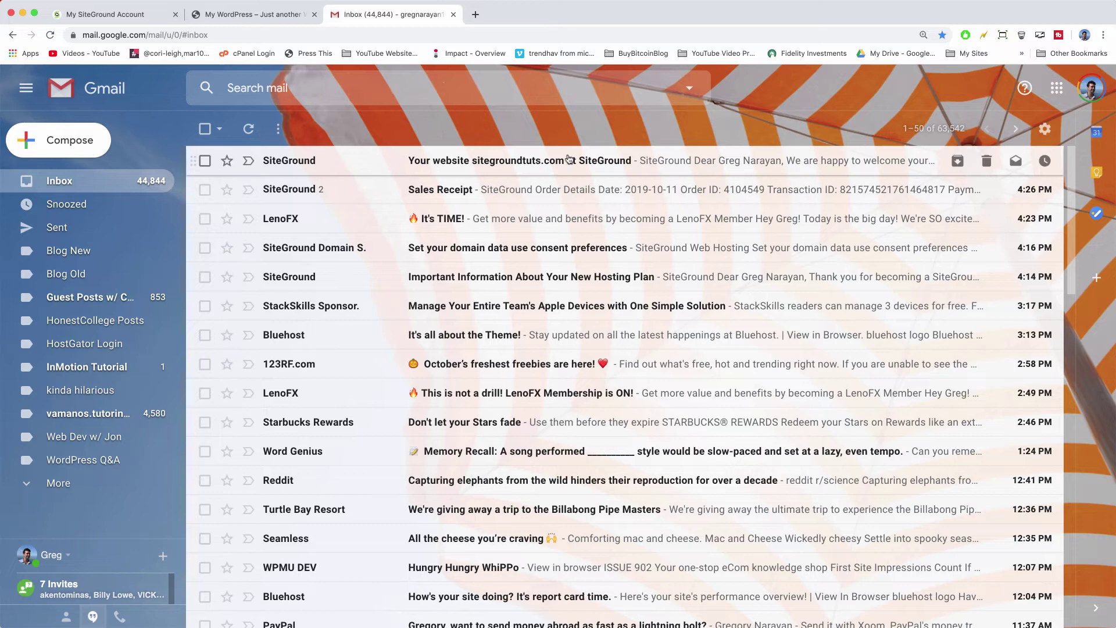
Open the 'Your website sitegroundtuts.com' email and scroll to the WordPress admin login details.
click(610, 162)
scroll(641, 221, down, 12)
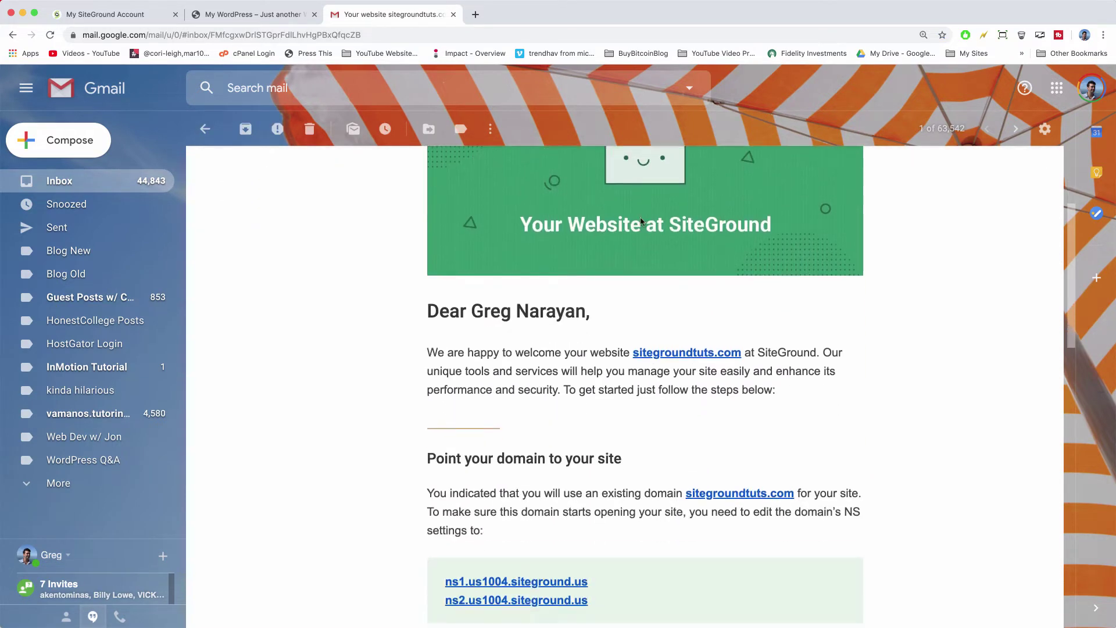
scroll(641, 222, down, 2)
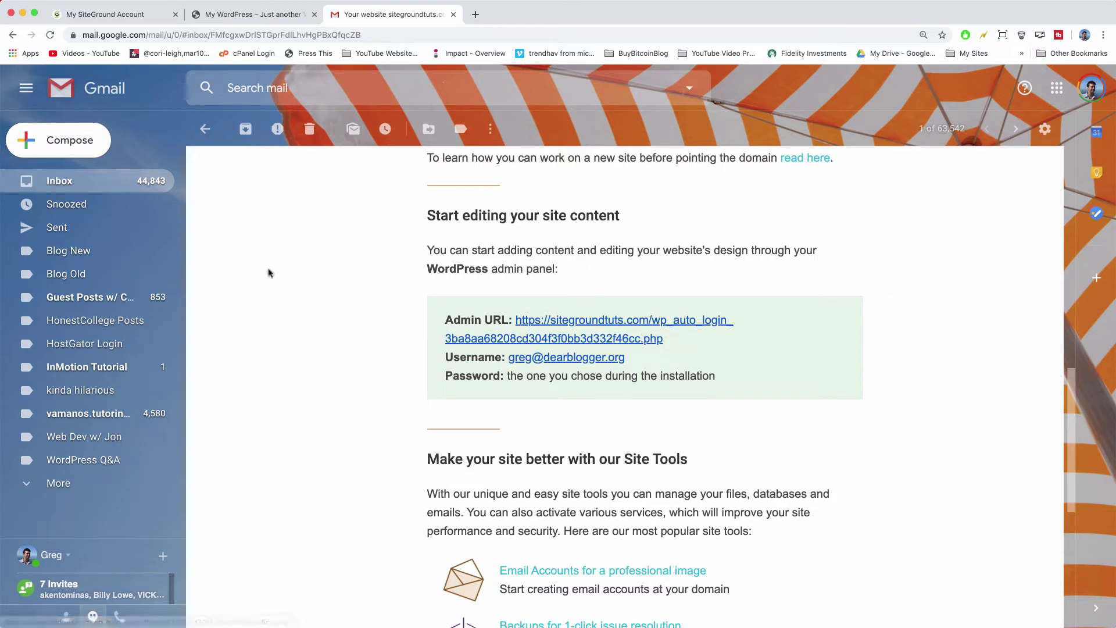
Load the sitegroundtuts.com/wp-admin login page in the WordPress tab.
click(235, 15)
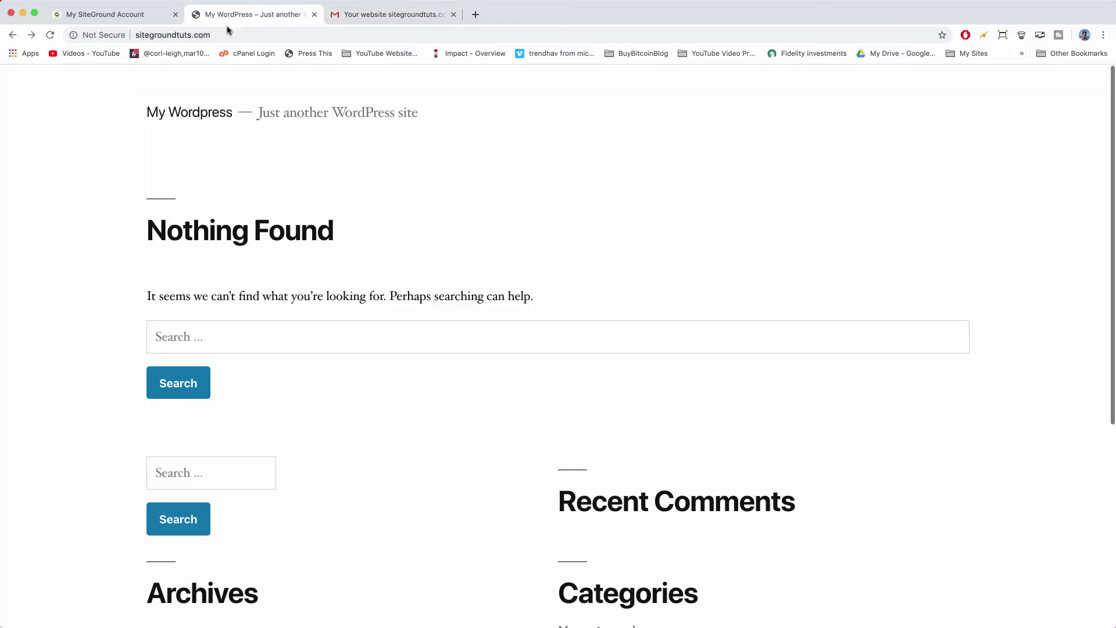
click(151, 32)
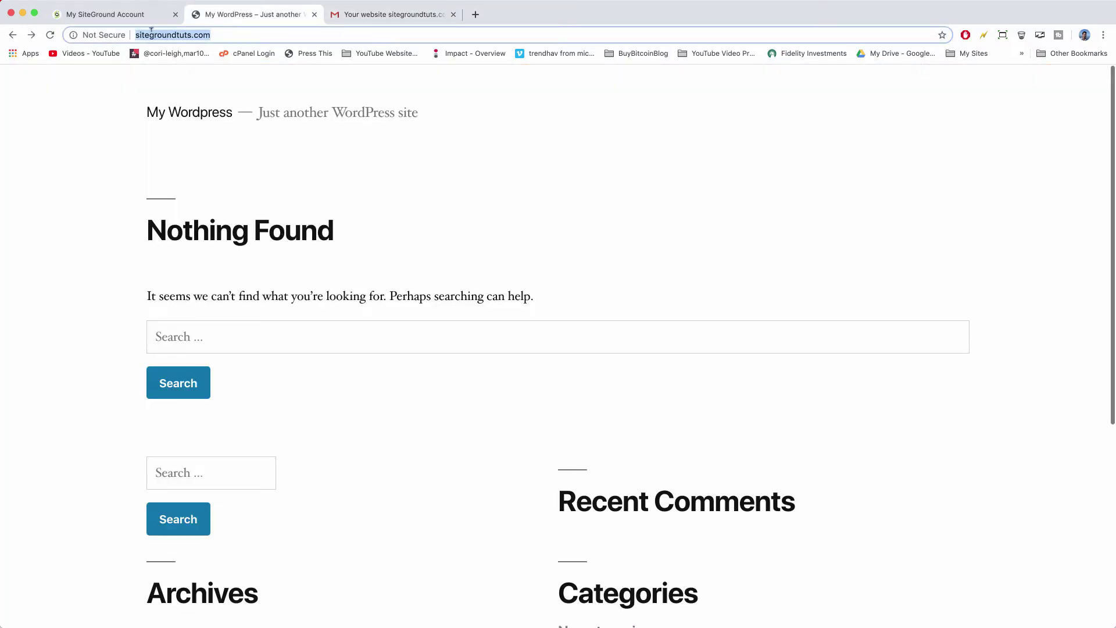
click(213, 33)
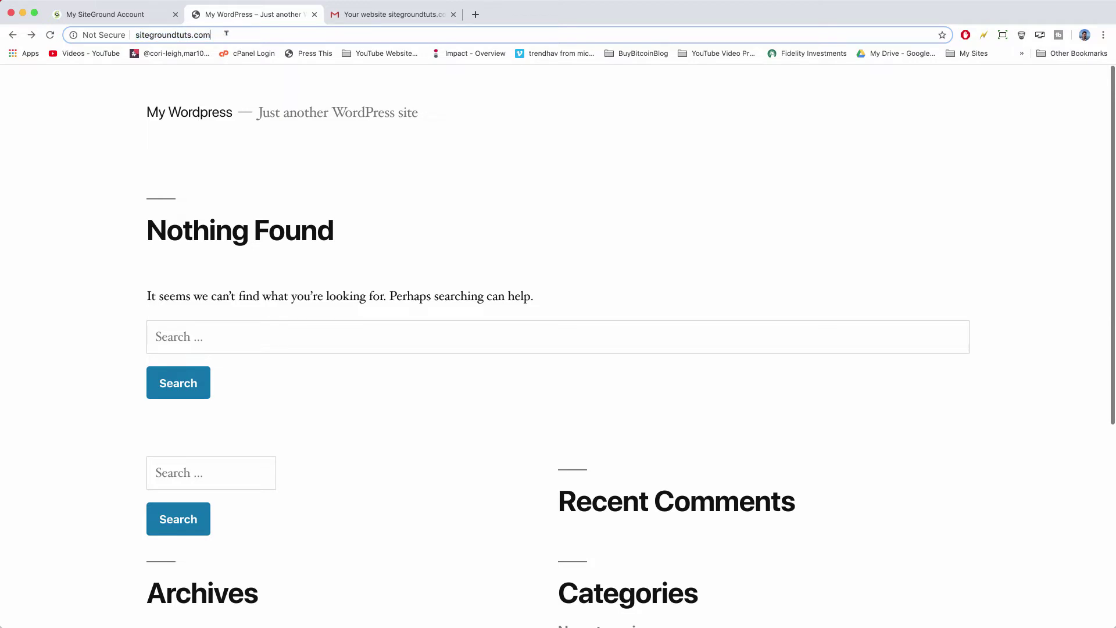
text(/)
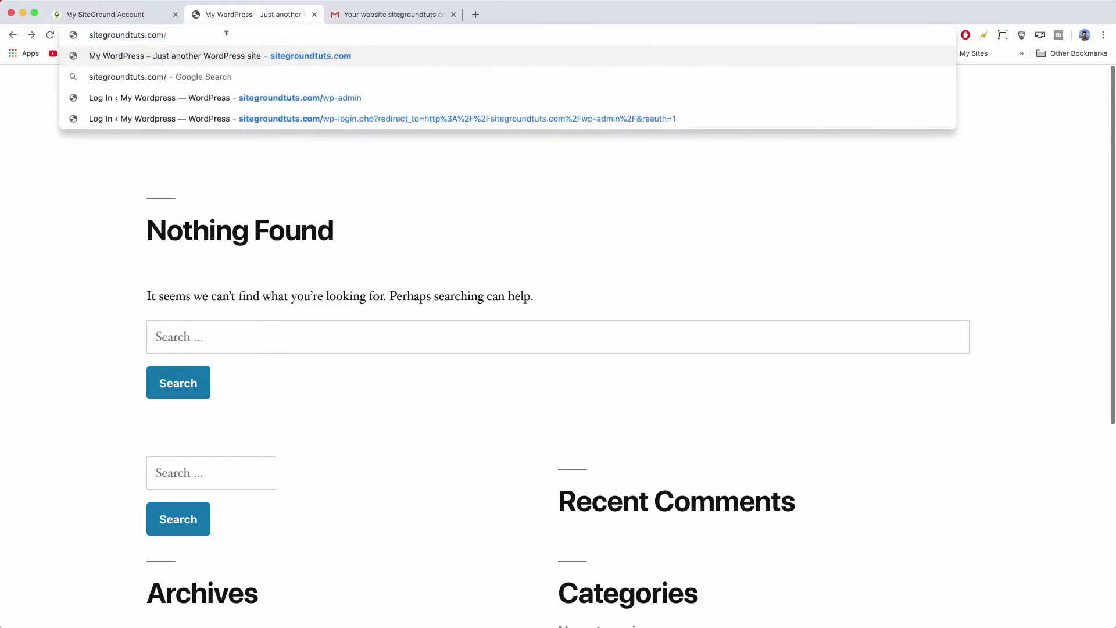
text(wp-admin)
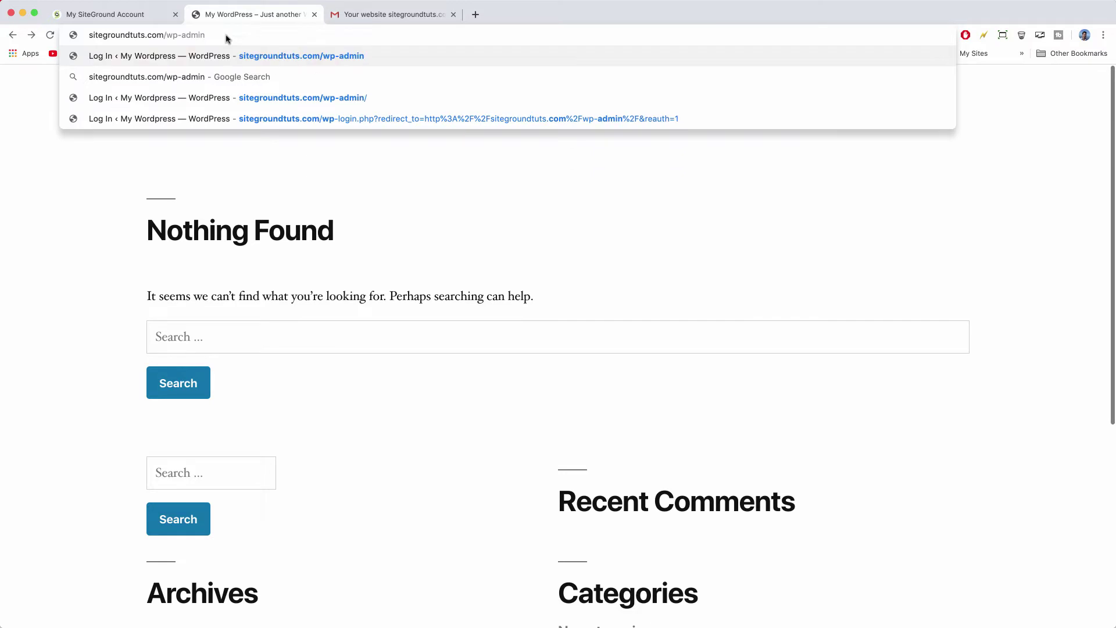
key(Return)
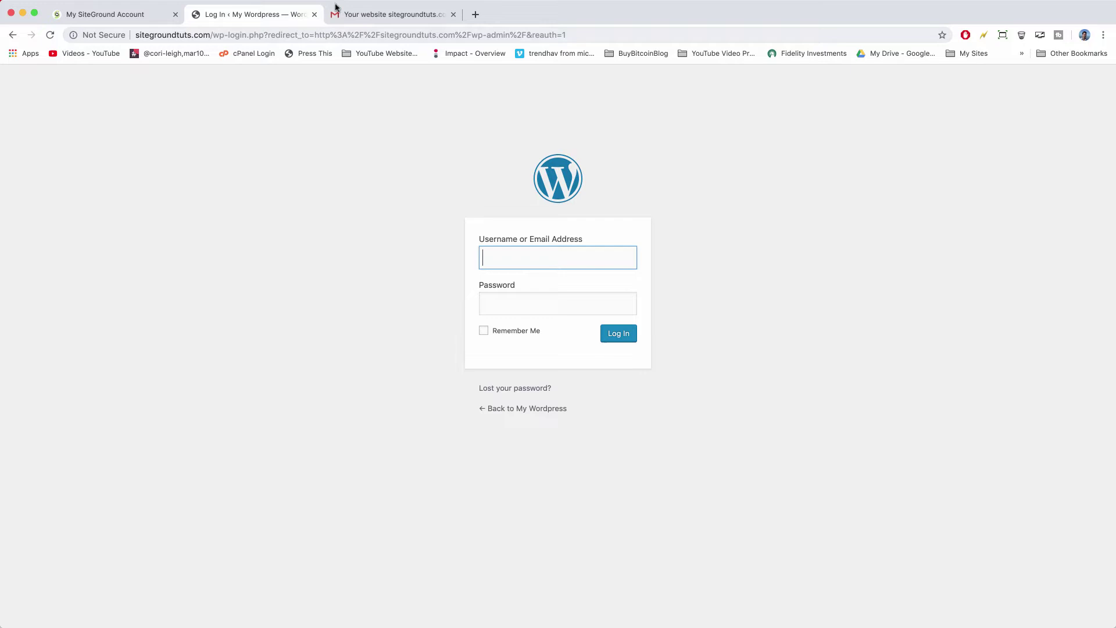
Enter the login email and password, tick Remember Me, bookmark the page, and log in.
key(Tab)
key(ctrl+v)
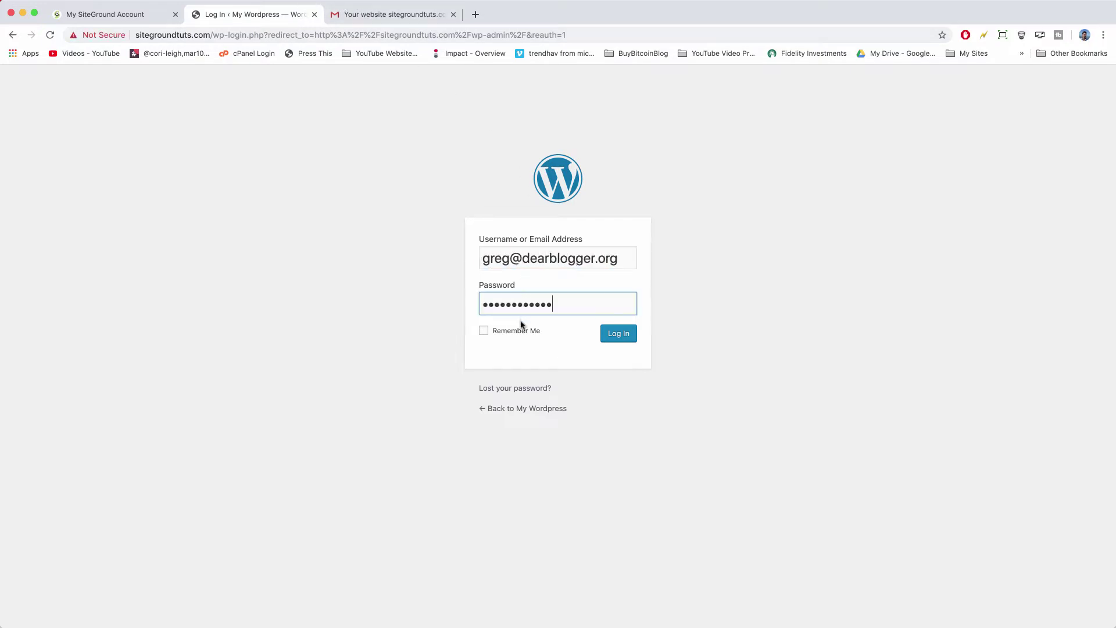
click(521, 331)
click(942, 35)
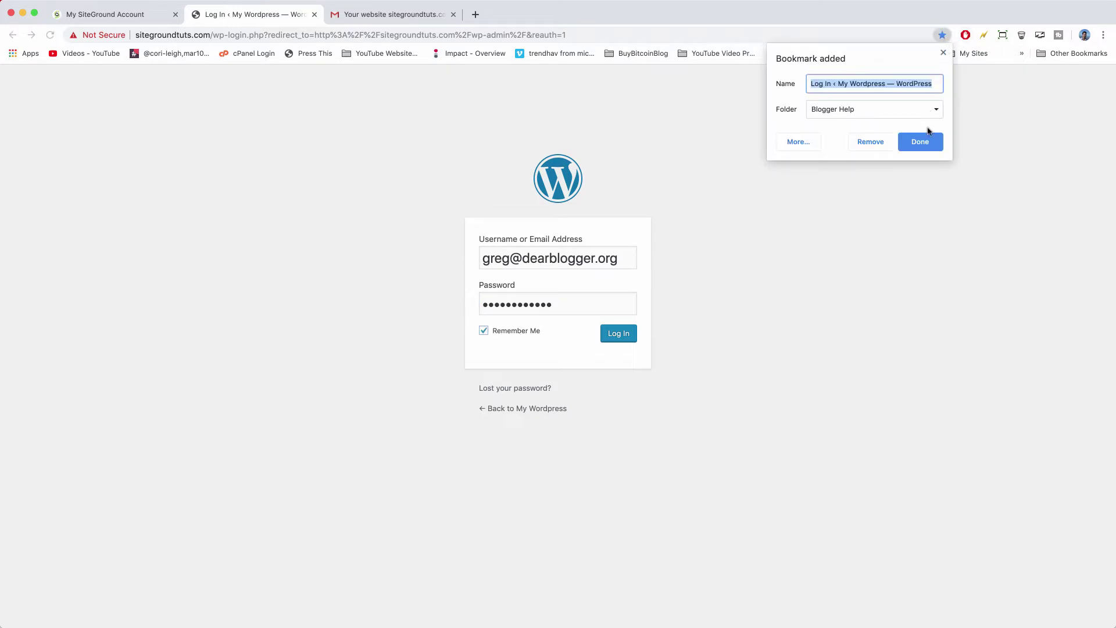
click(921, 142)
click(618, 335)
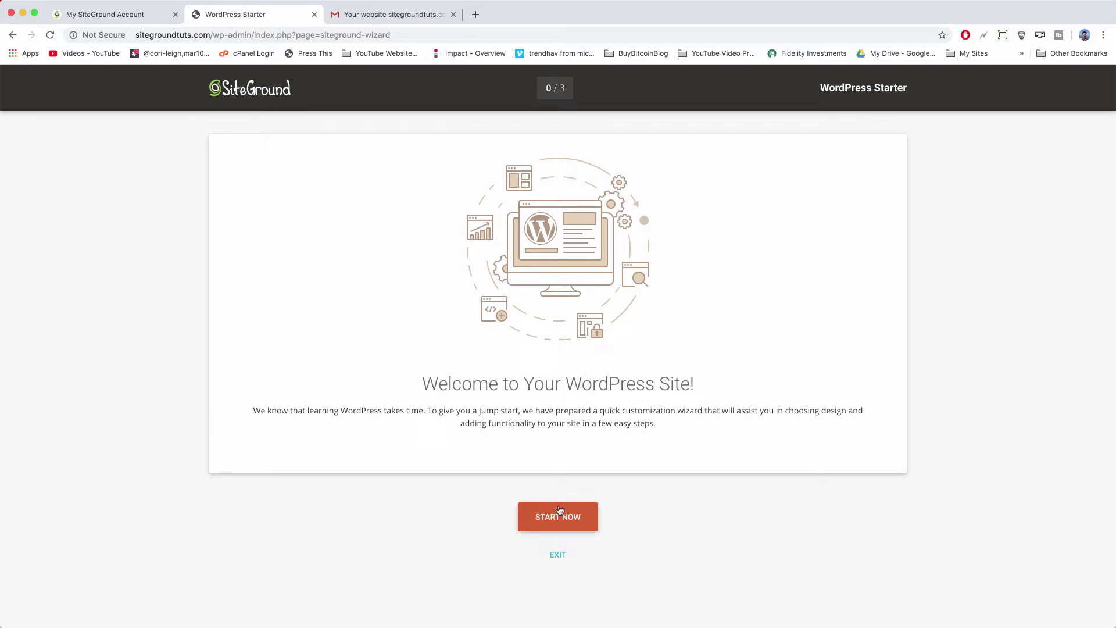
Copy nameservers NS1.US1004.SITEGROUND.US and NS2.US1004.SITEGROUND.US from the All Set page.
click(125, 18)
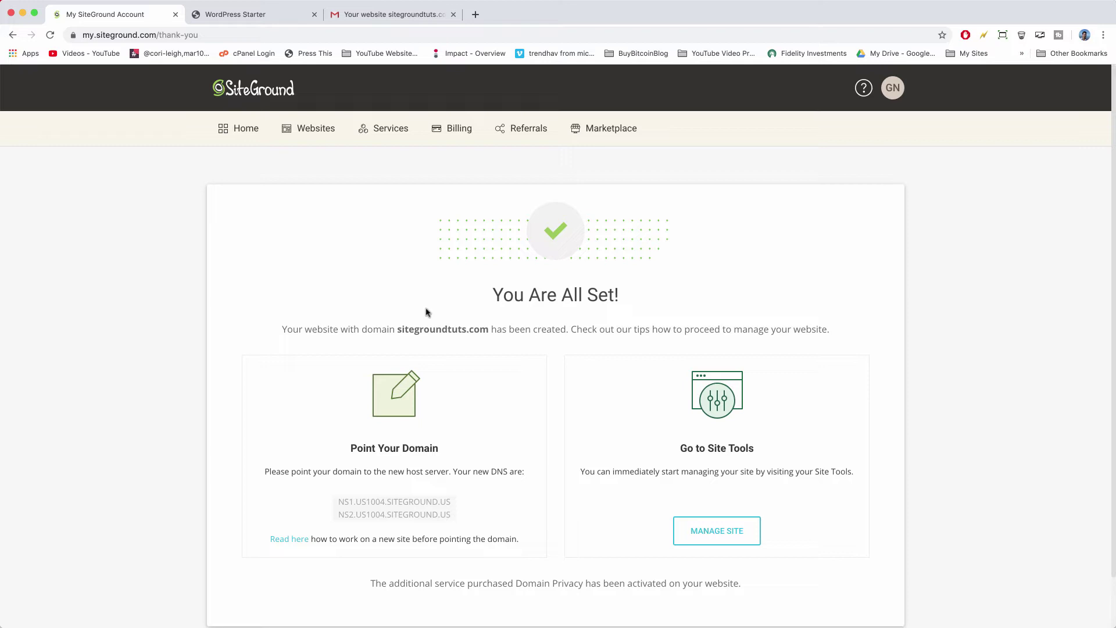
scroll(427, 313, down, 2)
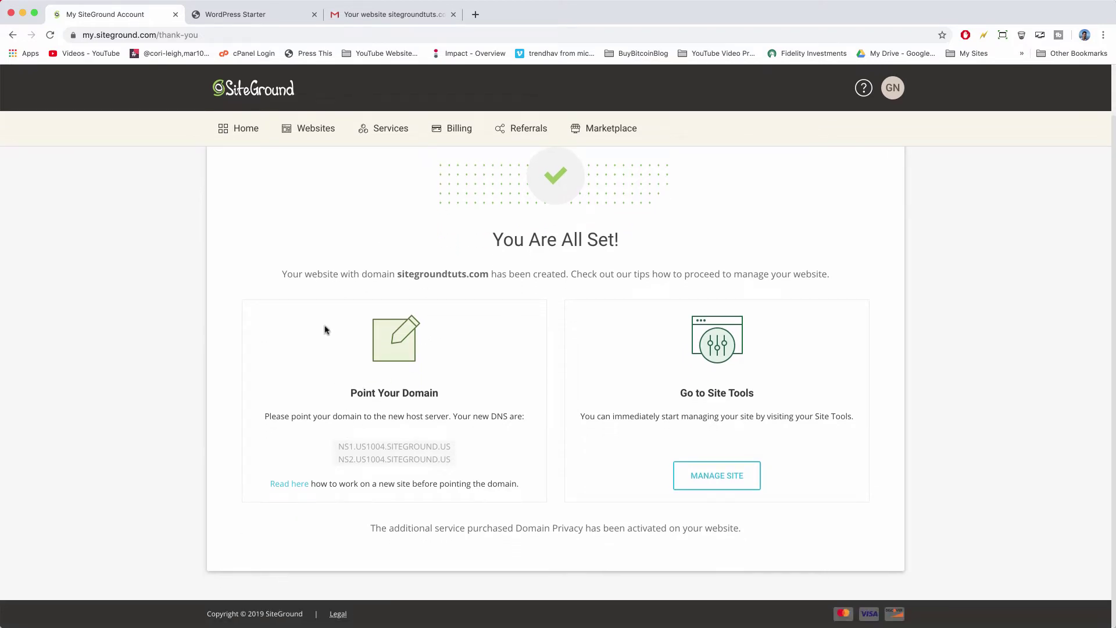
scroll(437, 364, up, 2)
scroll(437, 366, down, 2)
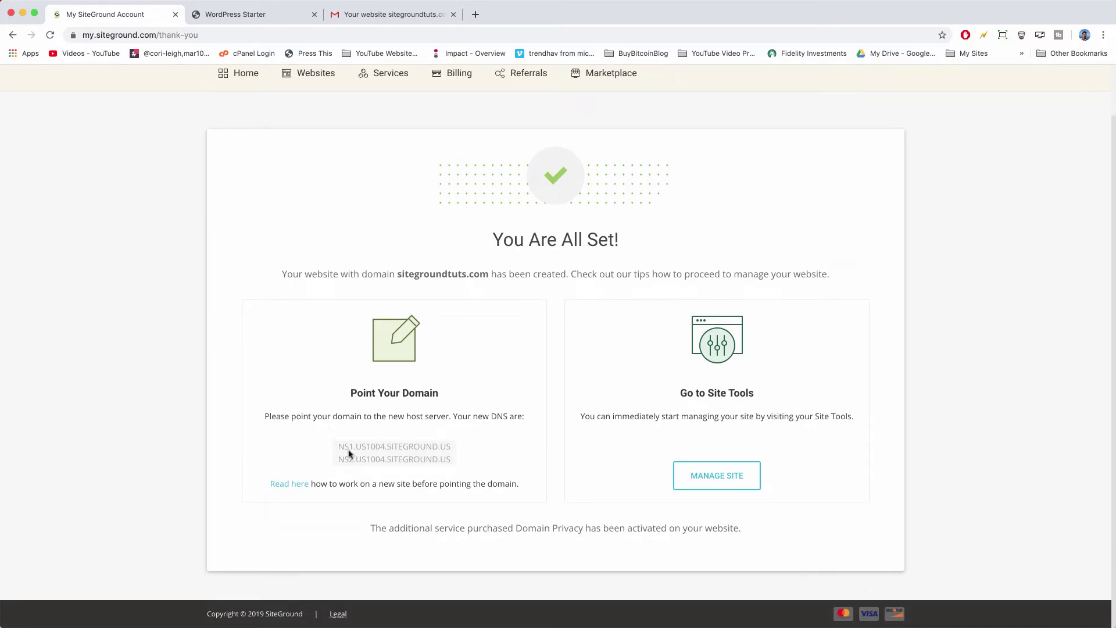
scroll(416, 453, up, 2)
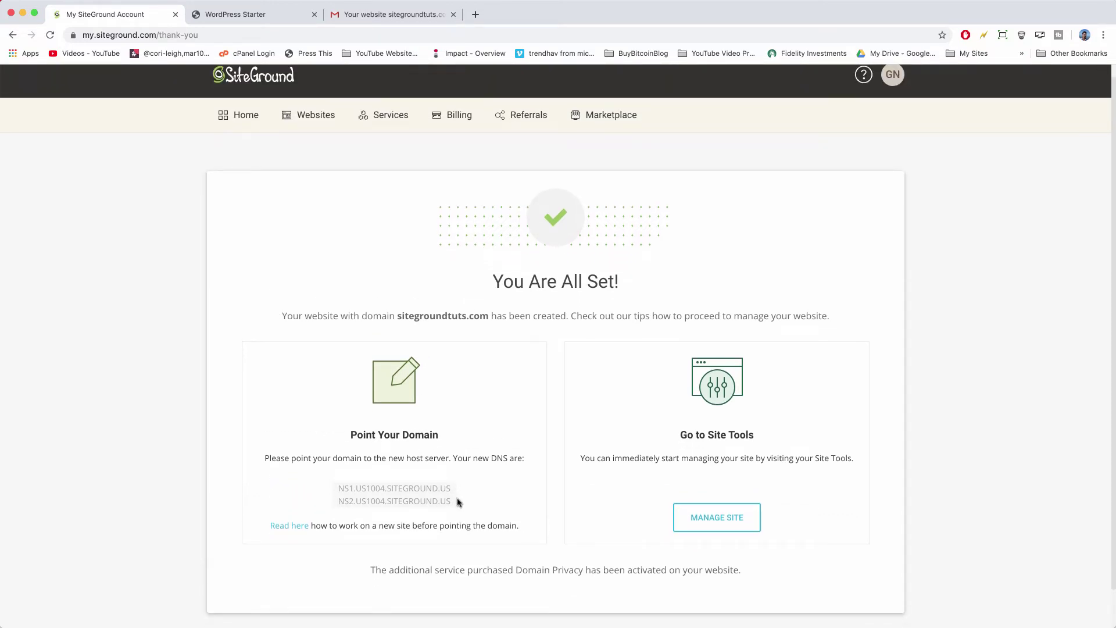
drag(456, 502, 336, 491)
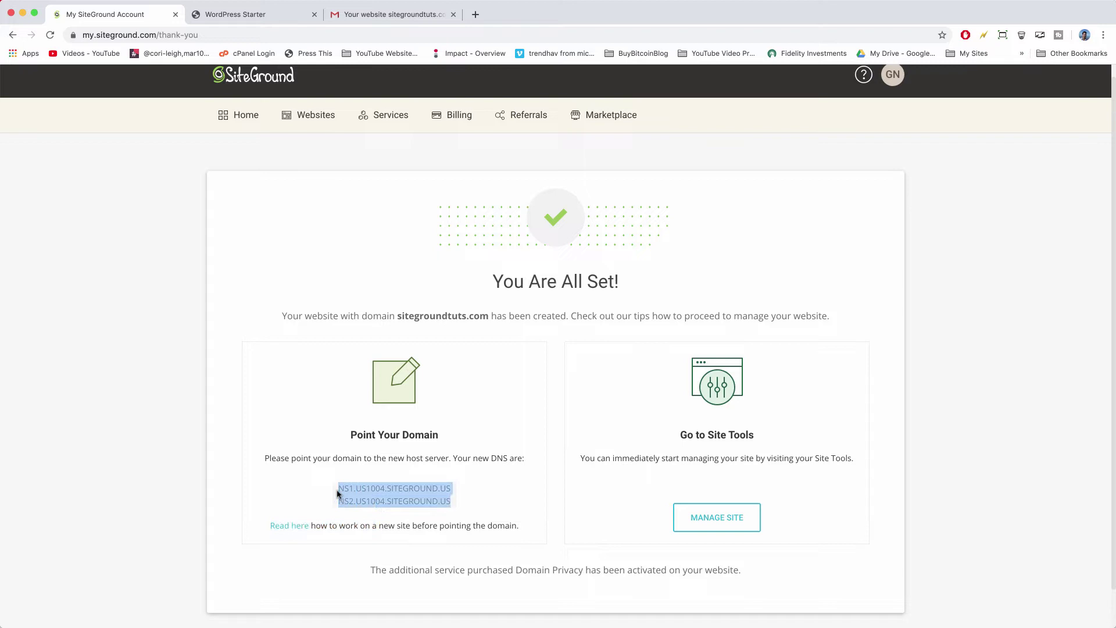
right_click(381, 484)
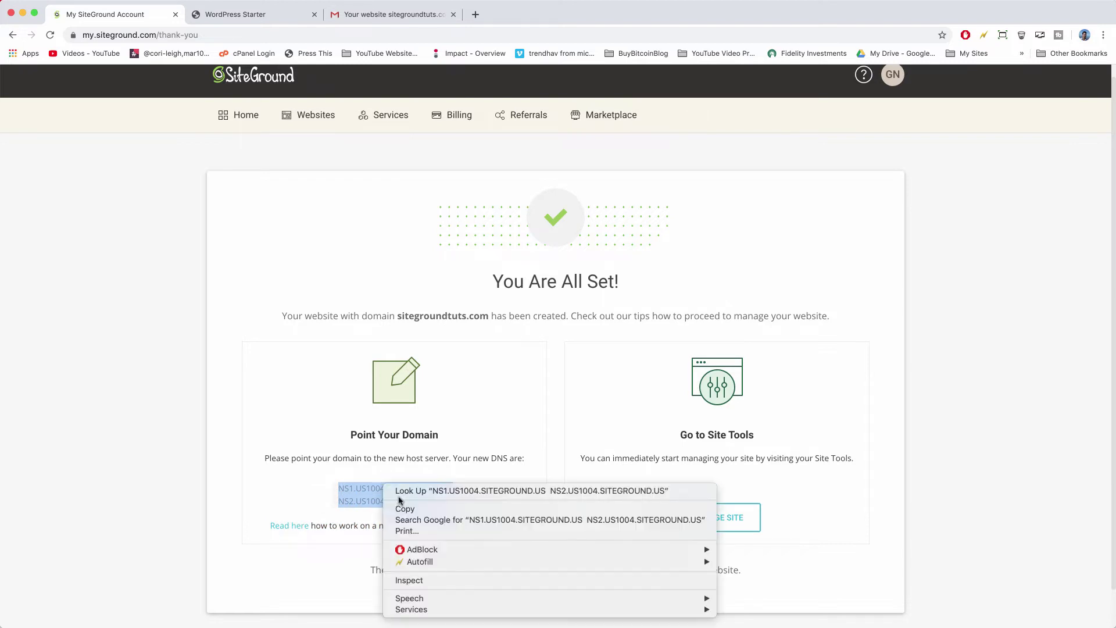
click(407, 506)
Paste the nameservers into the untitled text note, then return to the SiteGround page.
click(203, 441)
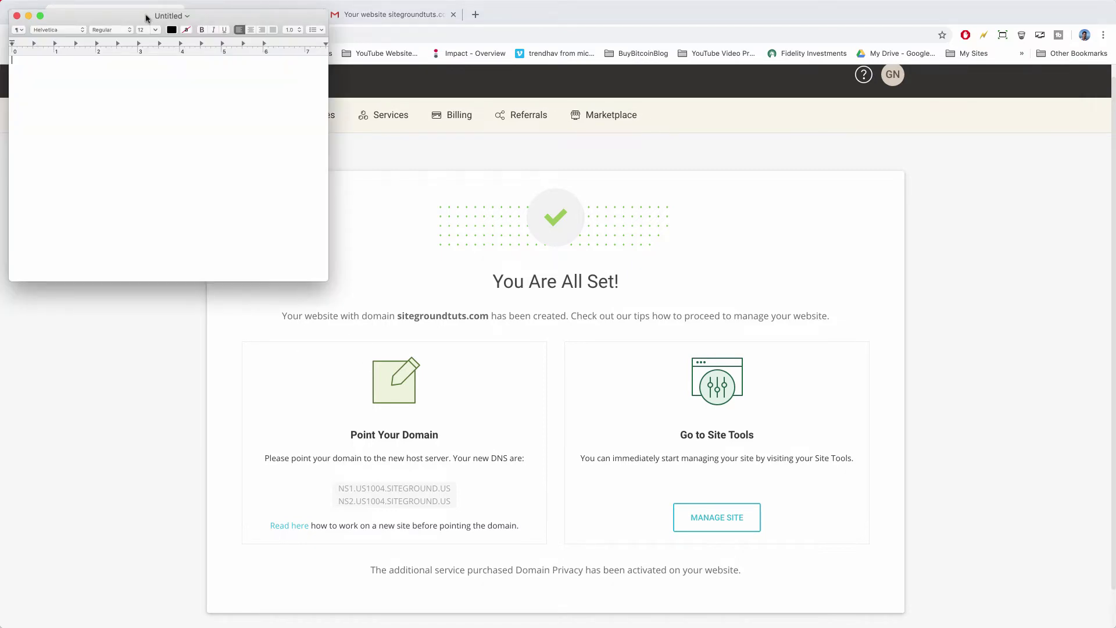
drag(171, 20, 845, 175)
right_click(757, 242)
click(762, 259)
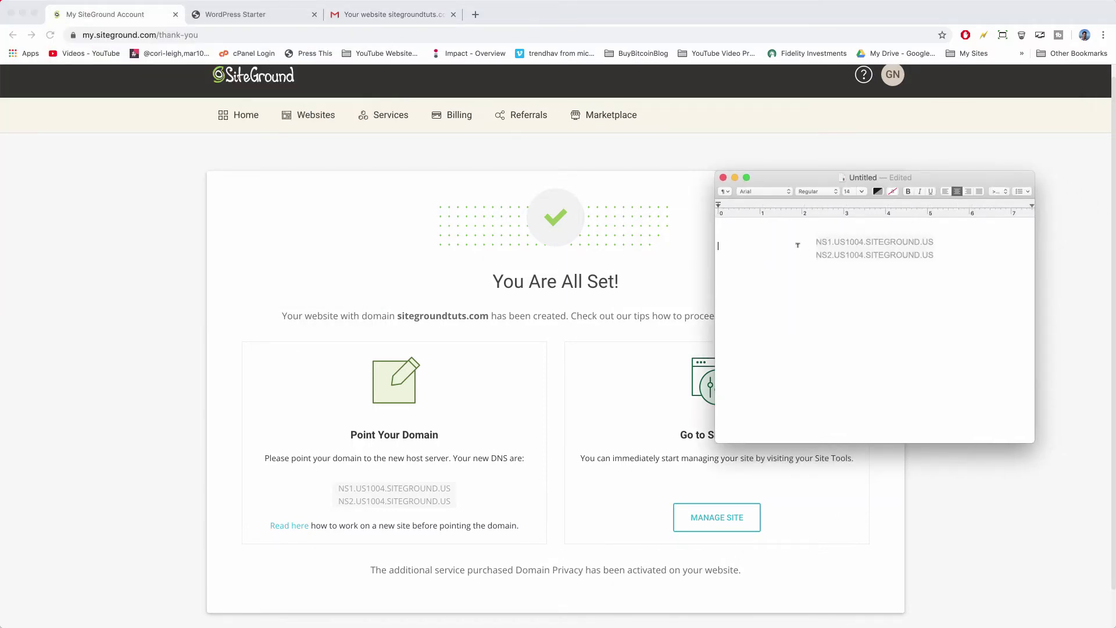
click(145, 227)
scroll(715, 221, up, 1)
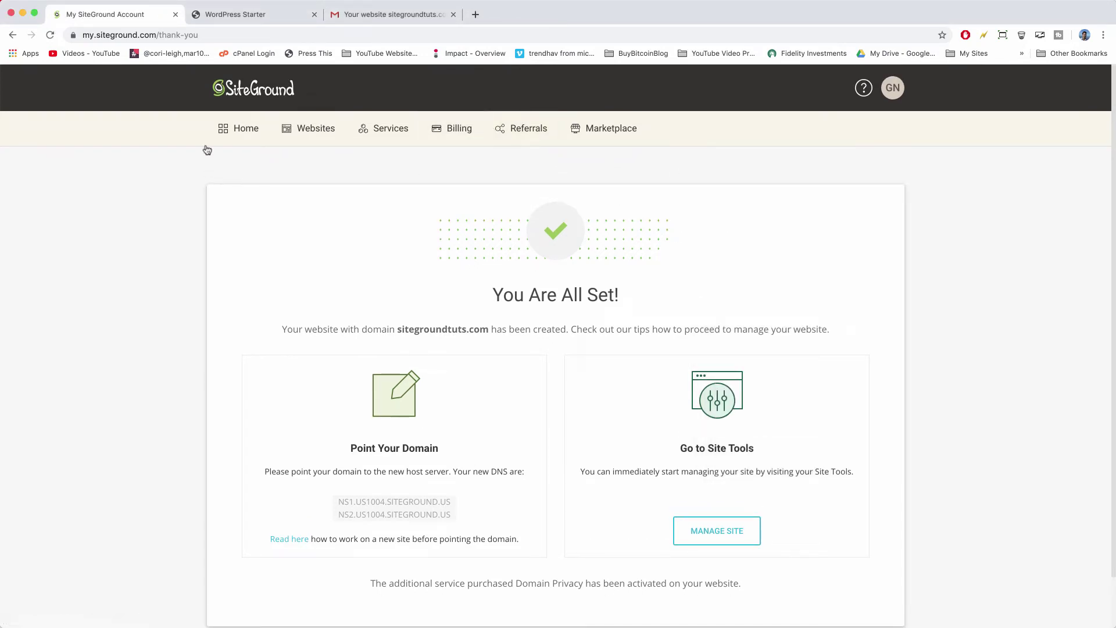
Go to Home > Services > Domains and open management for sitegroundtuts.com.
click(241, 138)
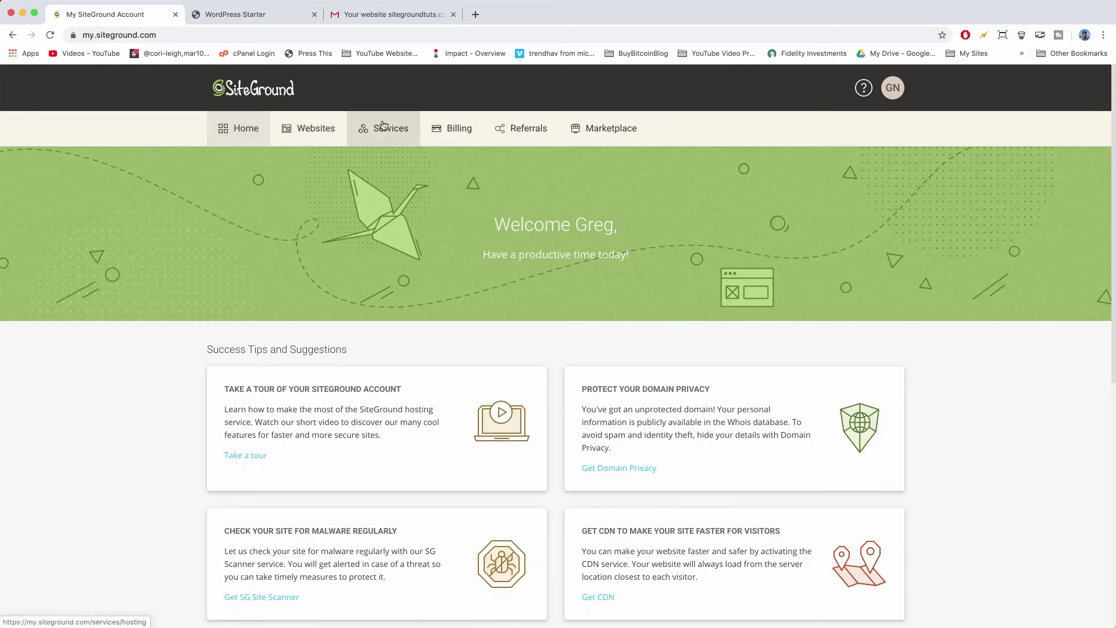
click(383, 125)
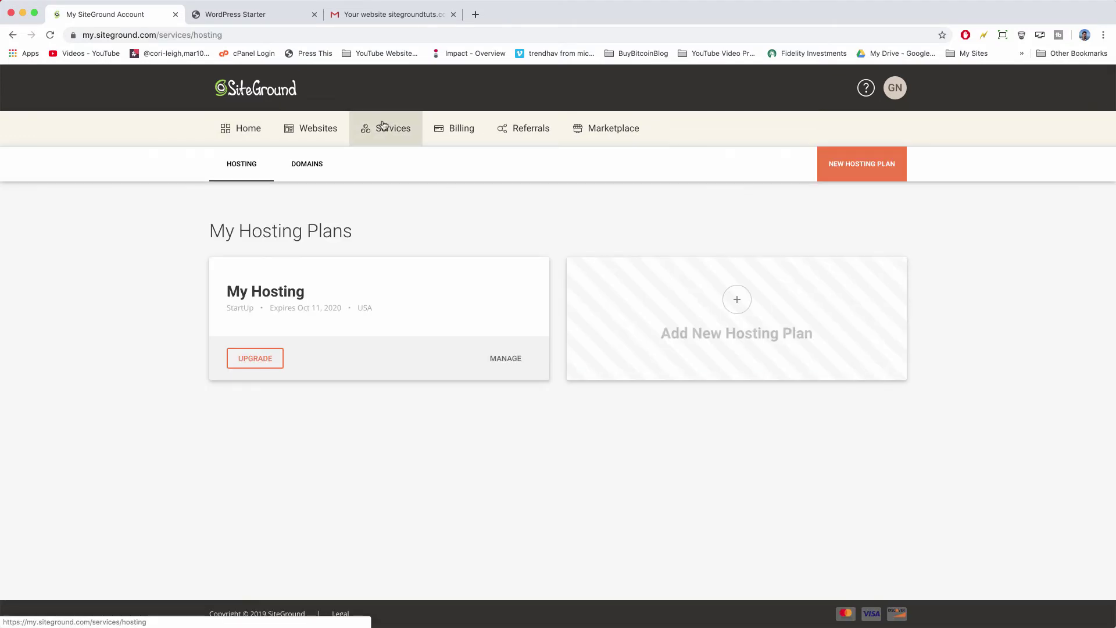
click(316, 168)
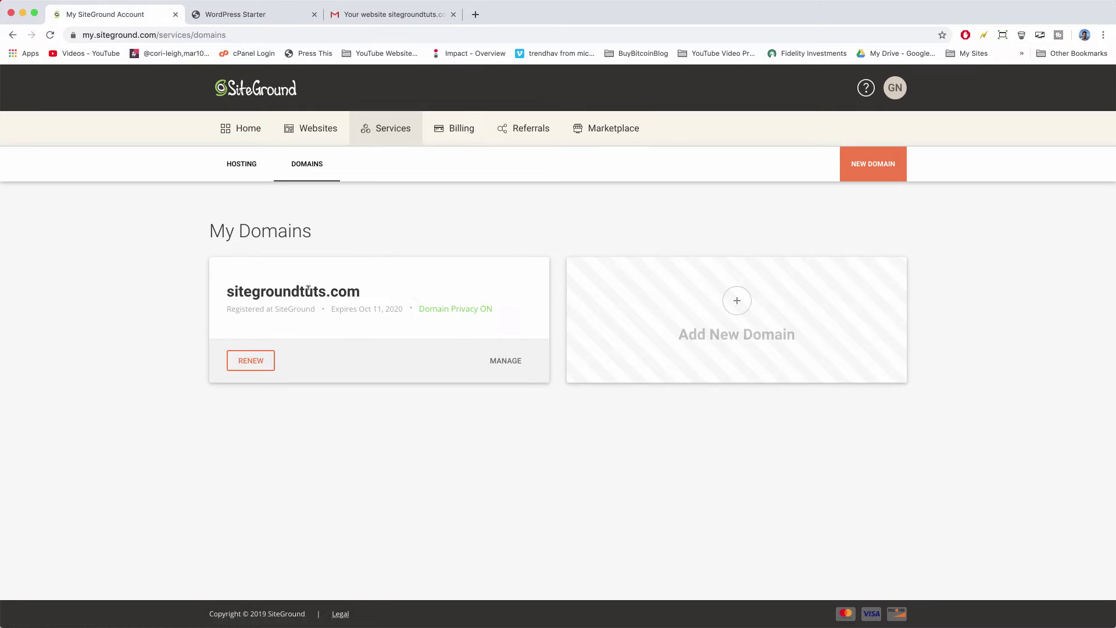
click(510, 361)
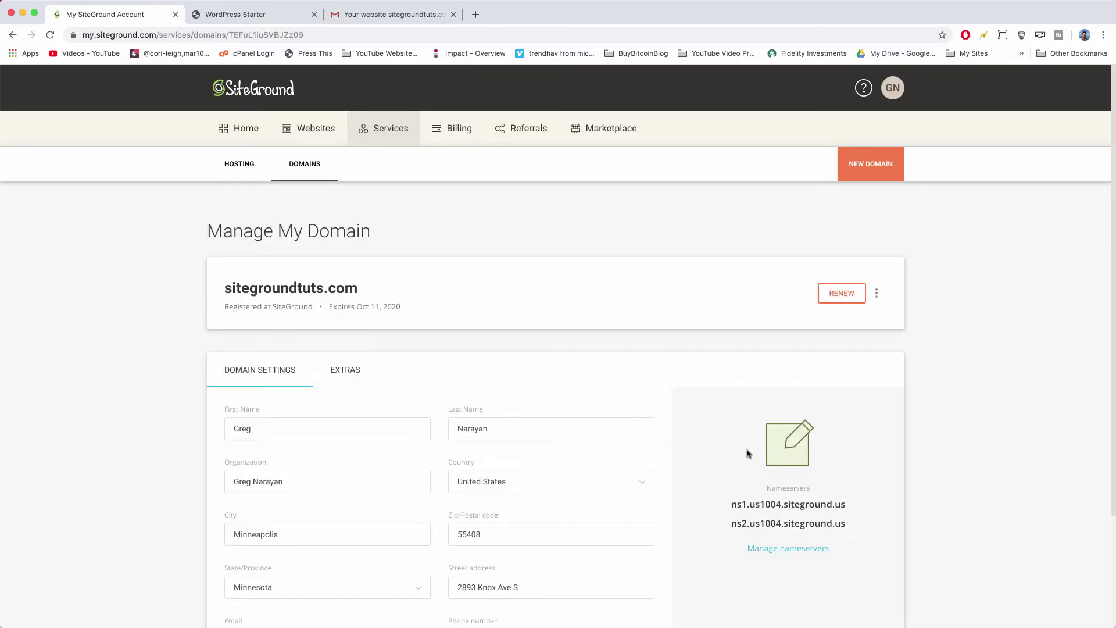
scroll(748, 454, down, 3)
Compare the nameserver fields with the saved ns1/ns2.us1004.siteground.us note and cancel unchanged.
click(803, 463)
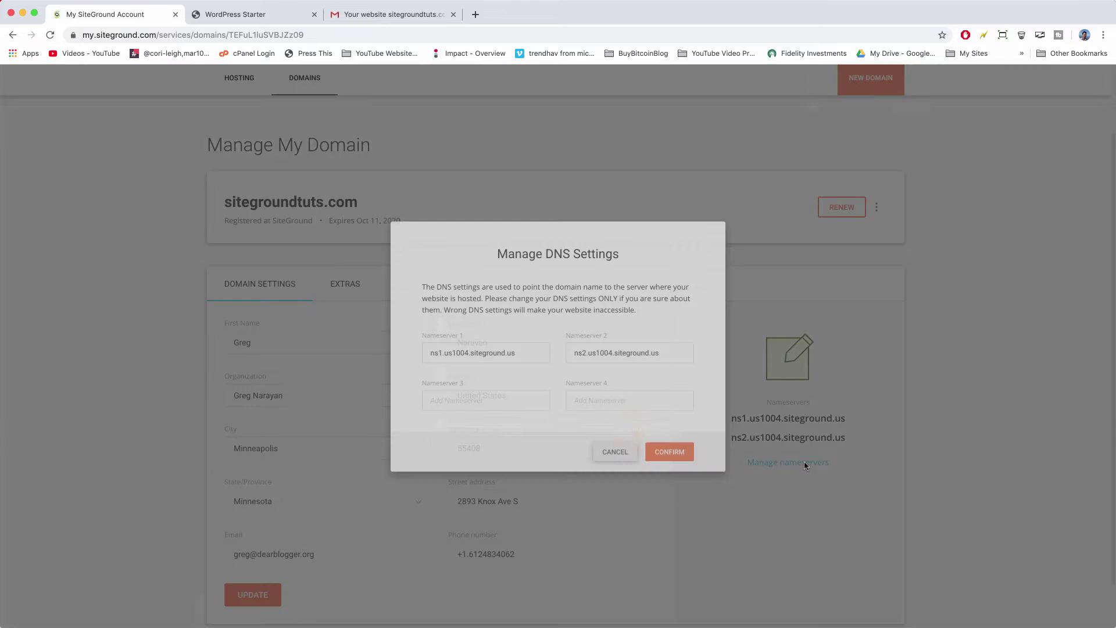
key(super+Tab)
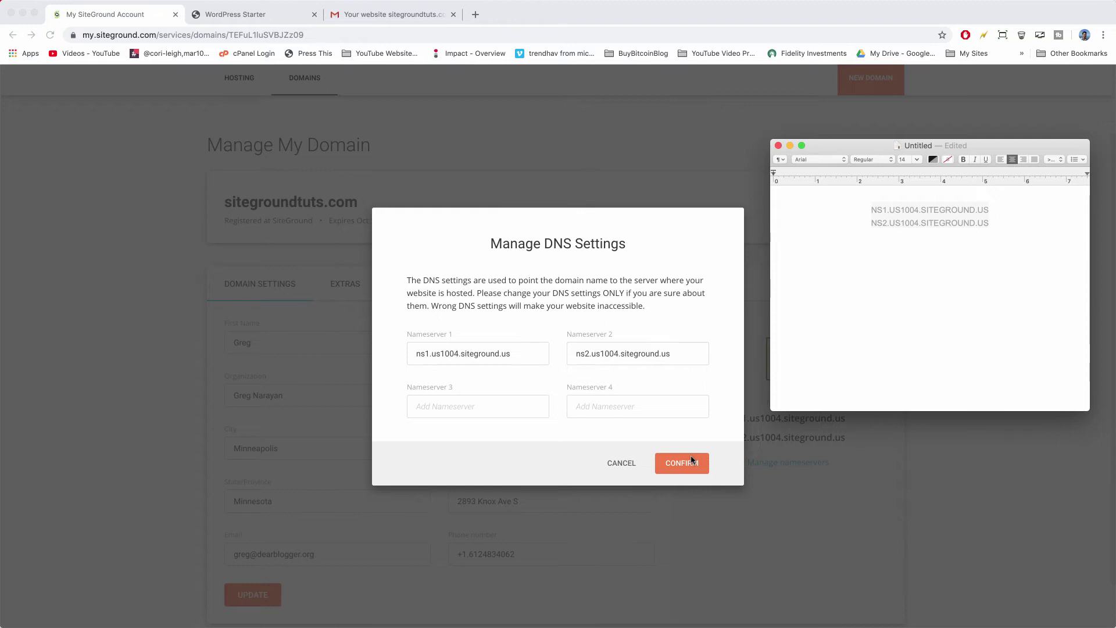
click(726, 391)
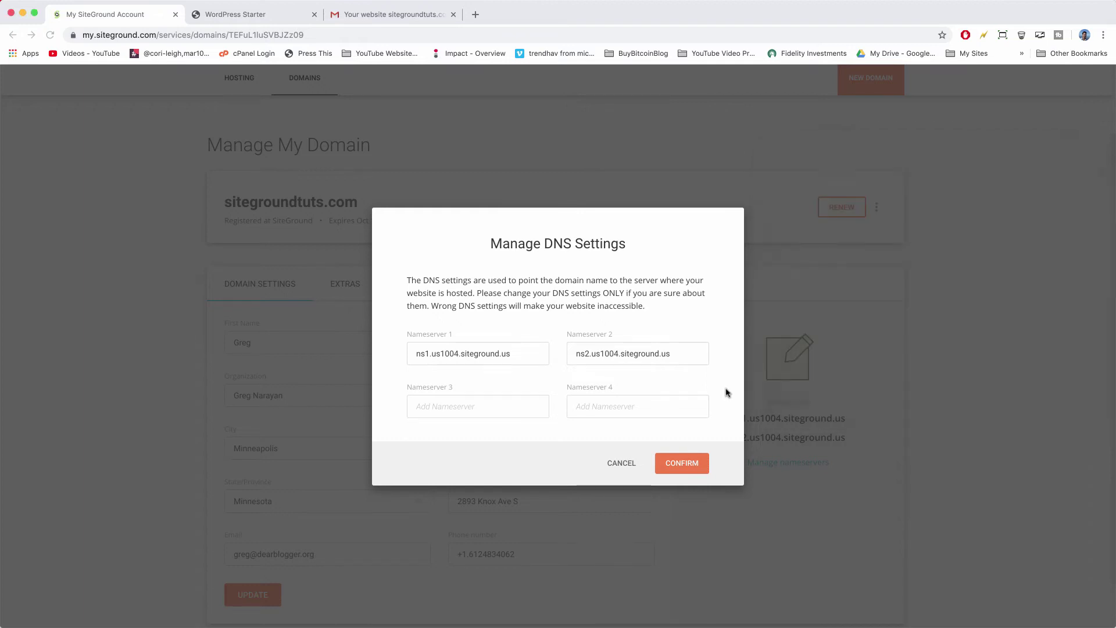
click(625, 463)
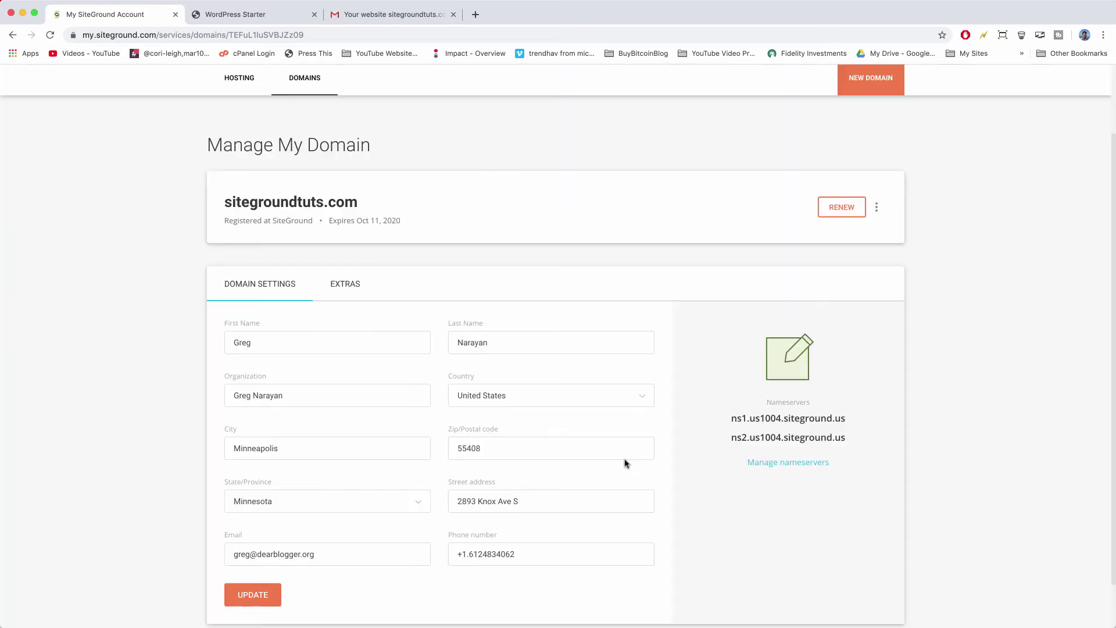
Return to the WordPress Starter welcome screen for sitegroundtuts.com at step 0 of 3.
scroll(625, 462, up, 2)
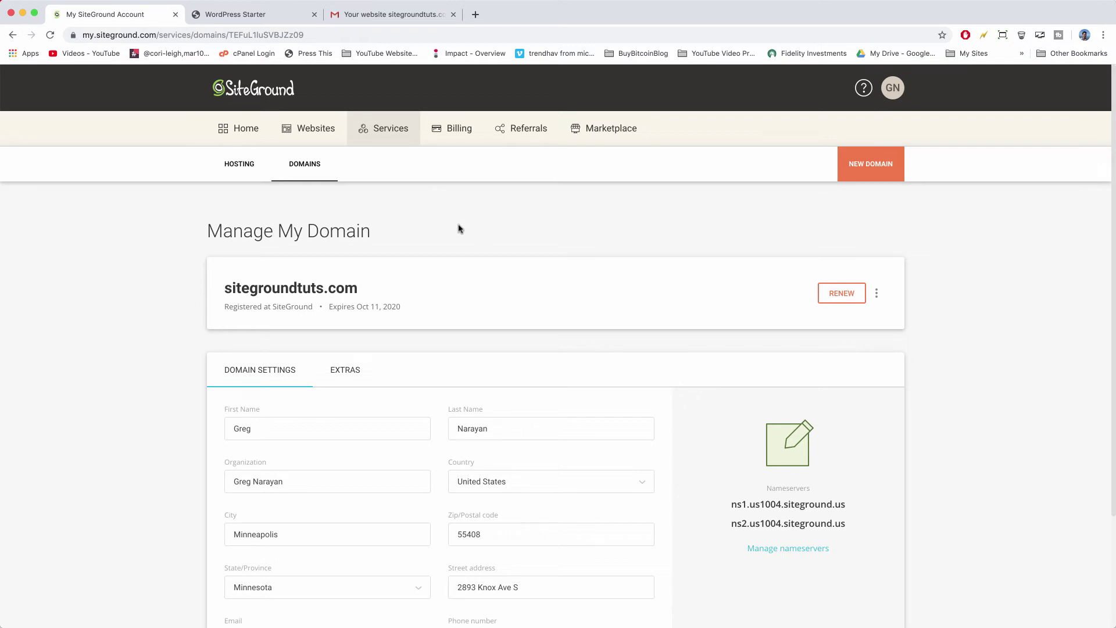
click(248, 14)
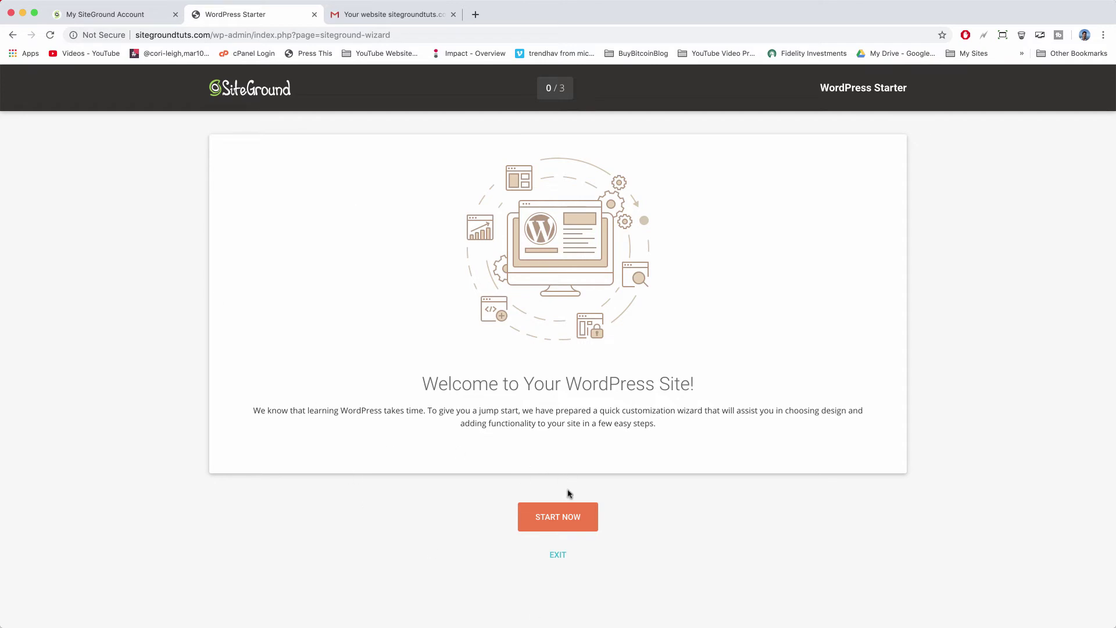
Start the setup wizard to reach the 'Choose a fancy design' theme step.
click(588, 516)
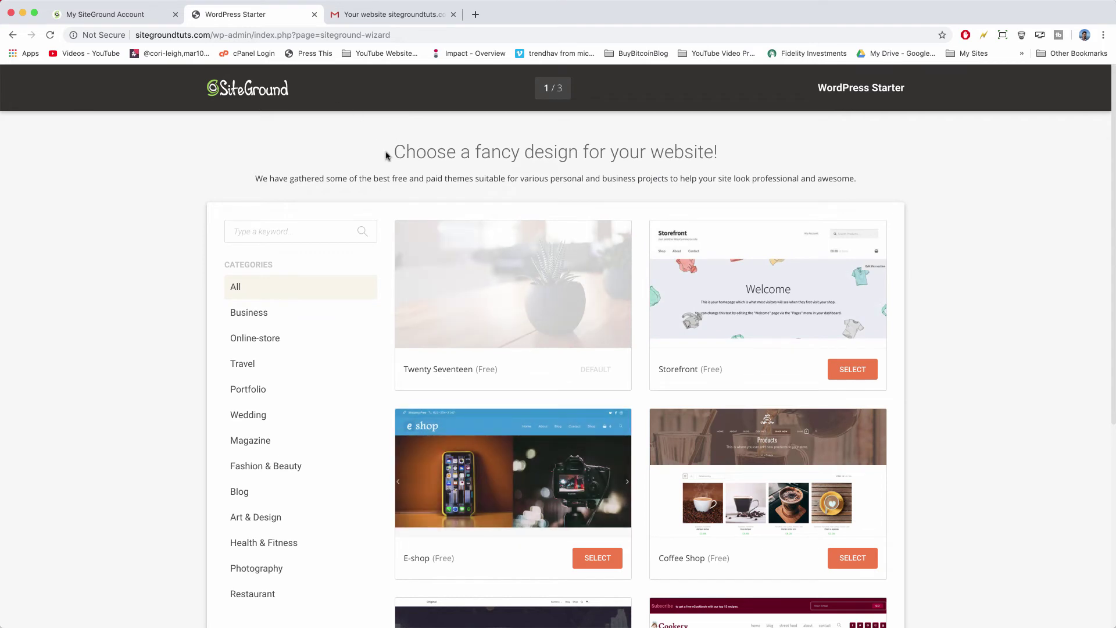
scroll(477, 154, down, 2)
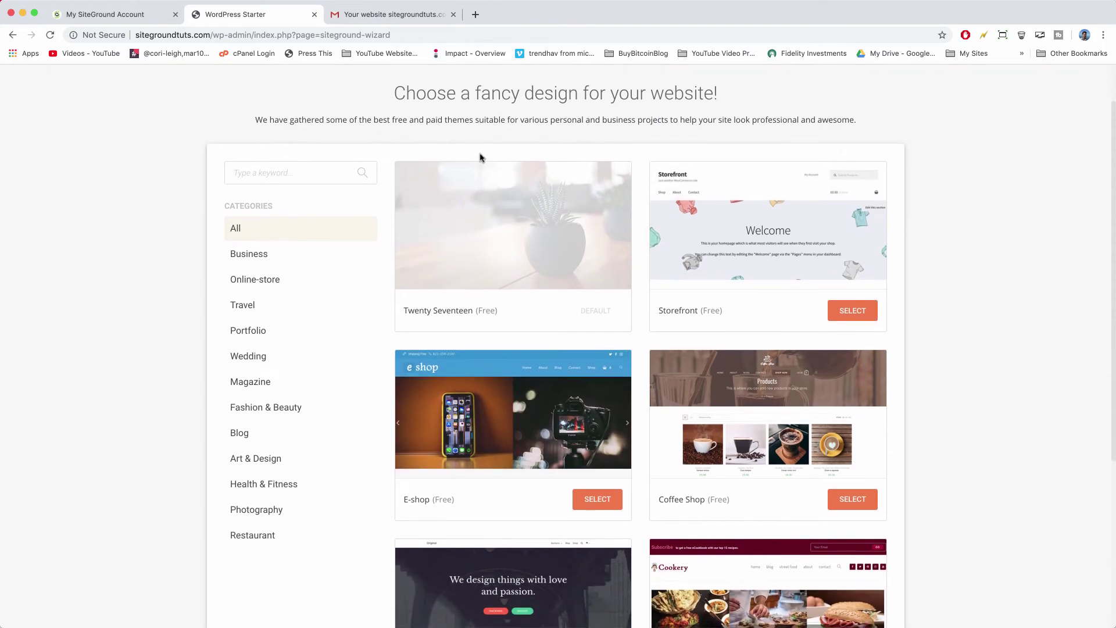
scroll(481, 156, up, 2)
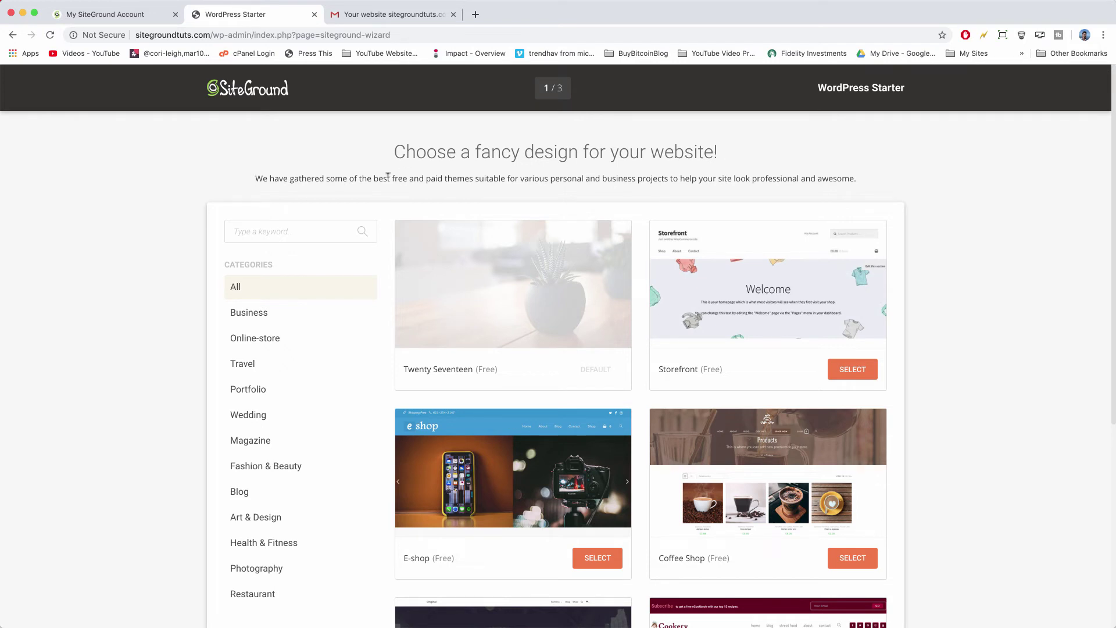
Browse the entire gallery of free themes down to the bottom.
scroll(467, 201, down, 2)
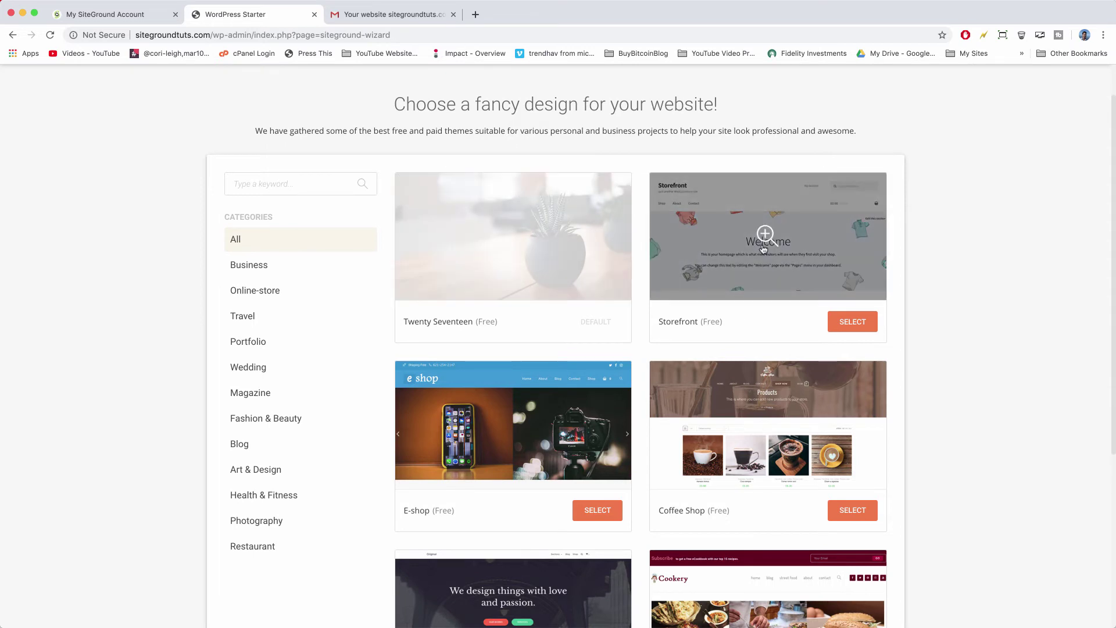
scroll(645, 460, down, 8)
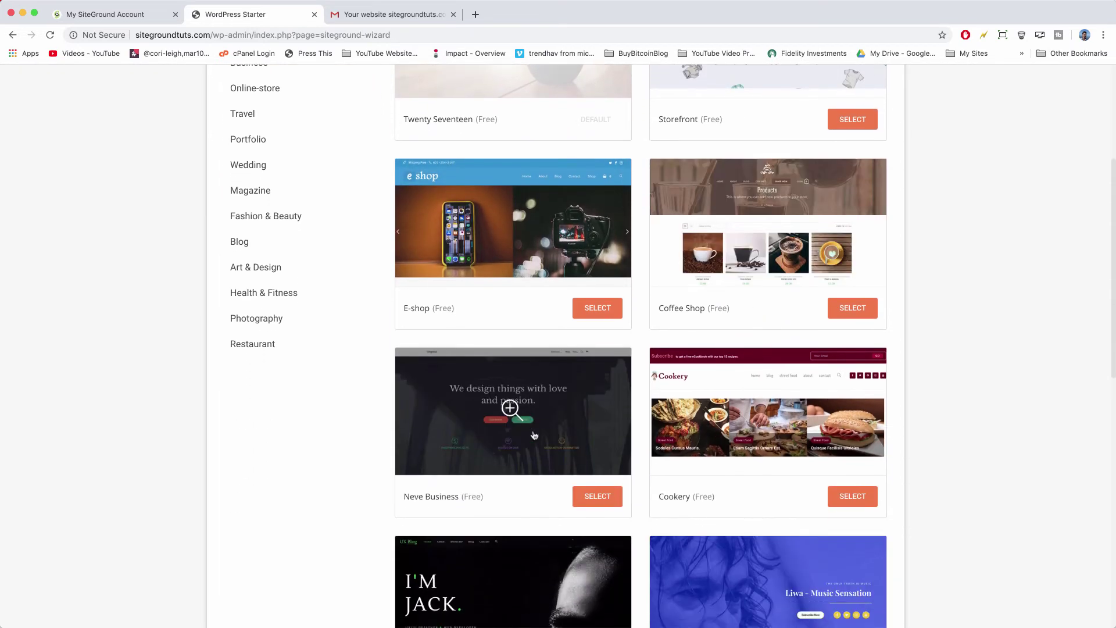
scroll(755, 249, down, 3)
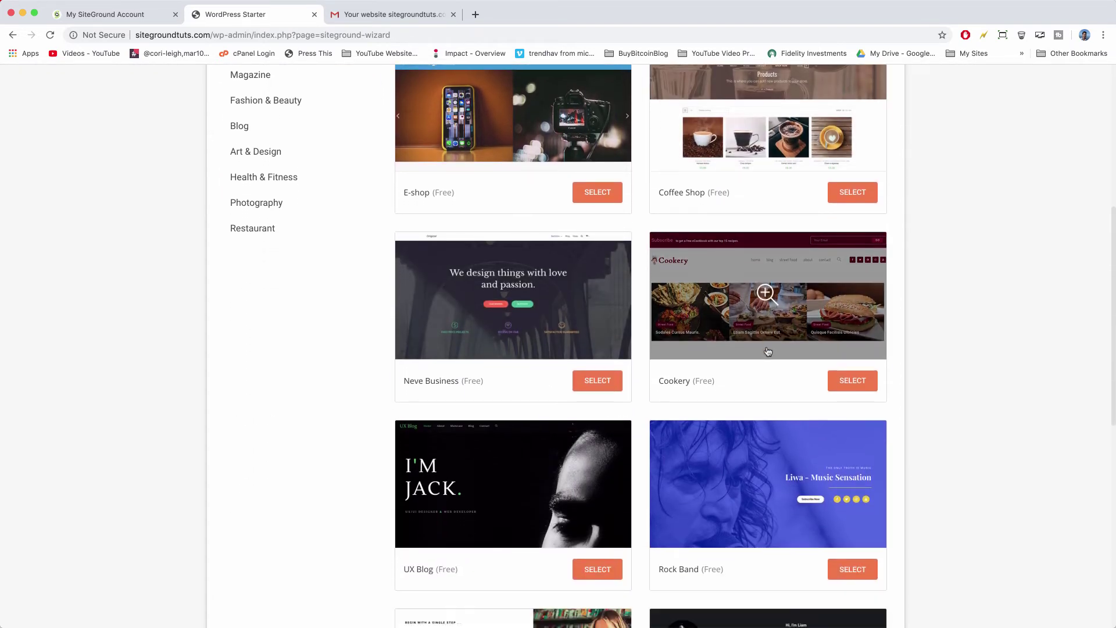
scroll(508, 321, down, 3)
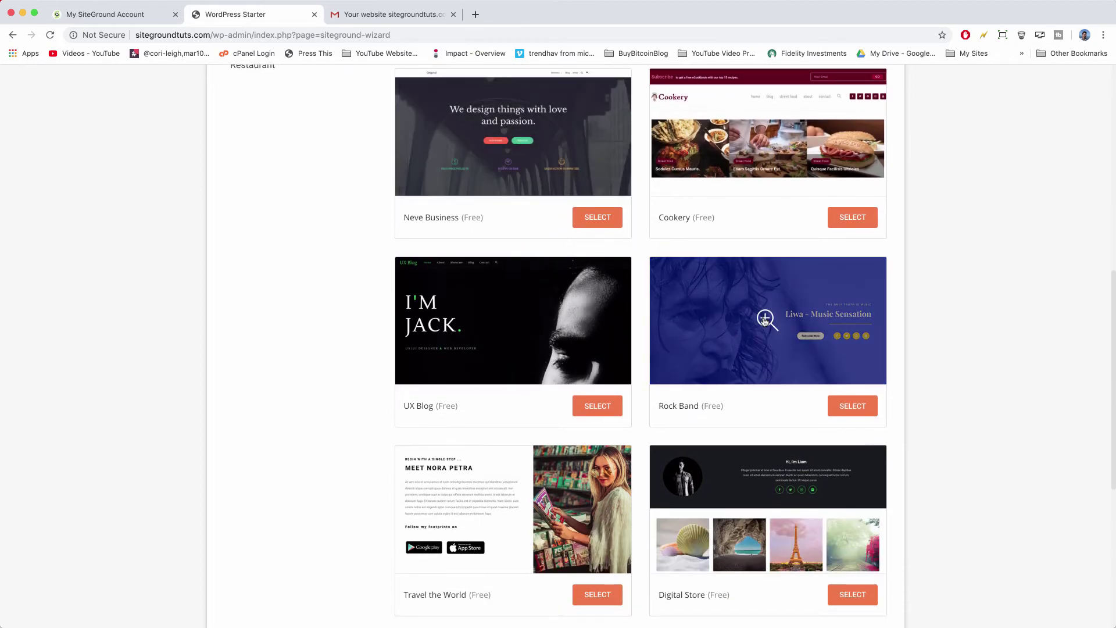
scroll(764, 321, down, 2)
scroll(764, 322, down, 3)
scroll(640, 374, down, 5)
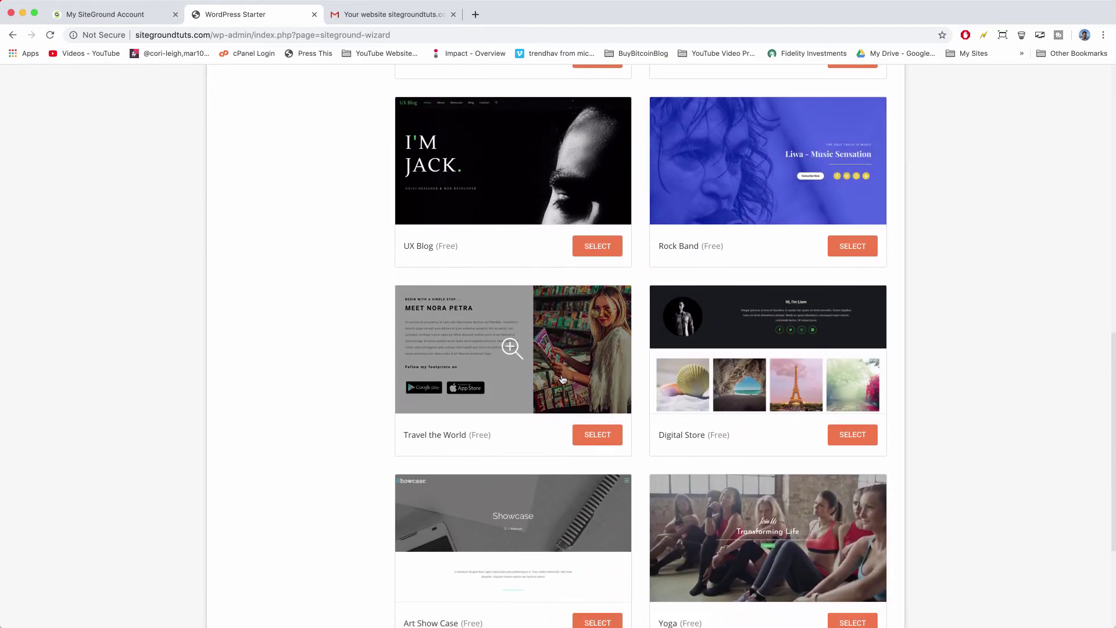
scroll(640, 375, down, 6)
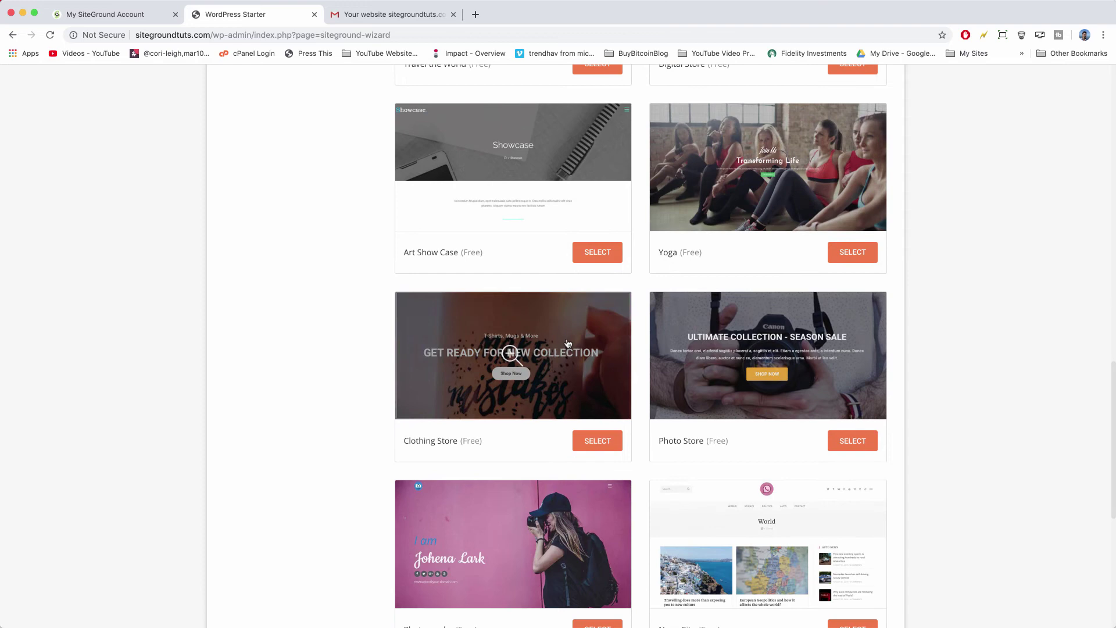
scroll(567, 343, down, 6)
scroll(568, 342, down, 4)
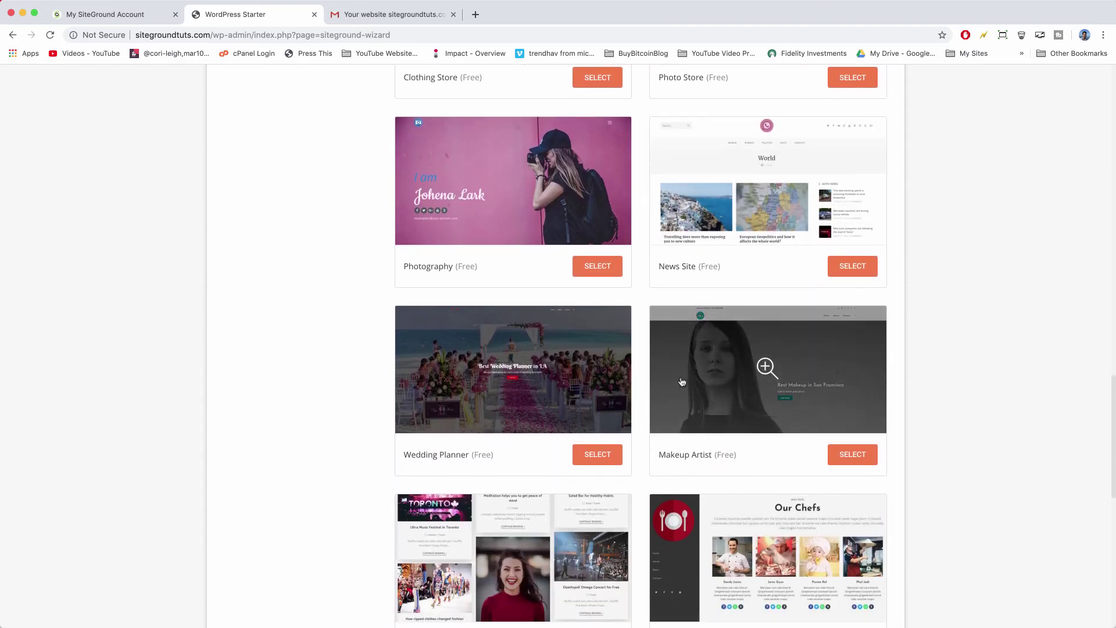
scroll(512, 392, down, 10)
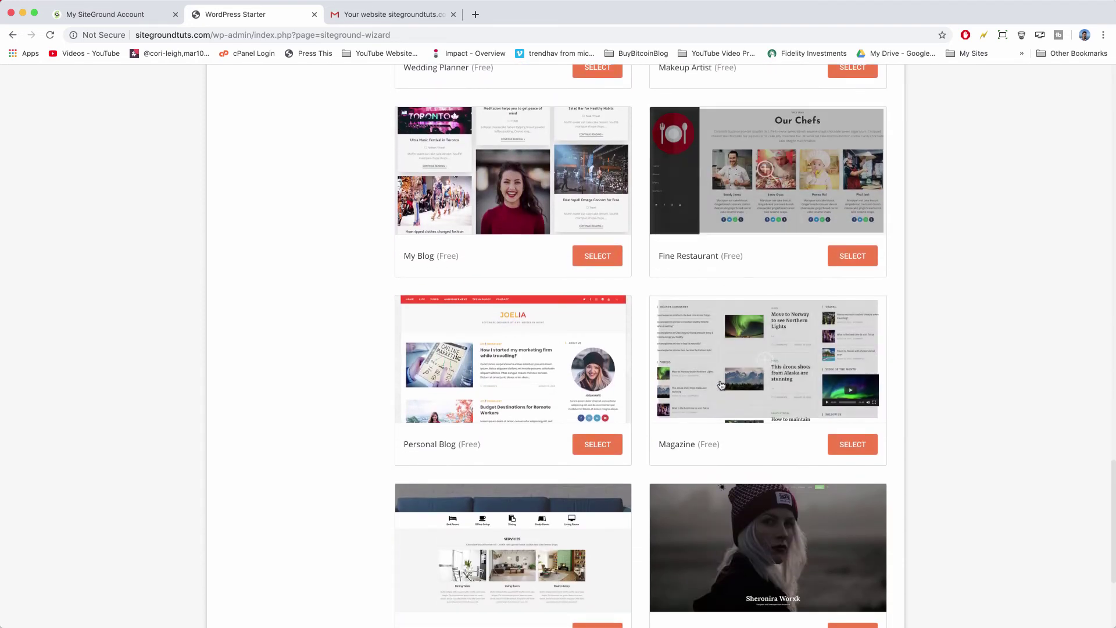
scroll(486, 513, down, 20)
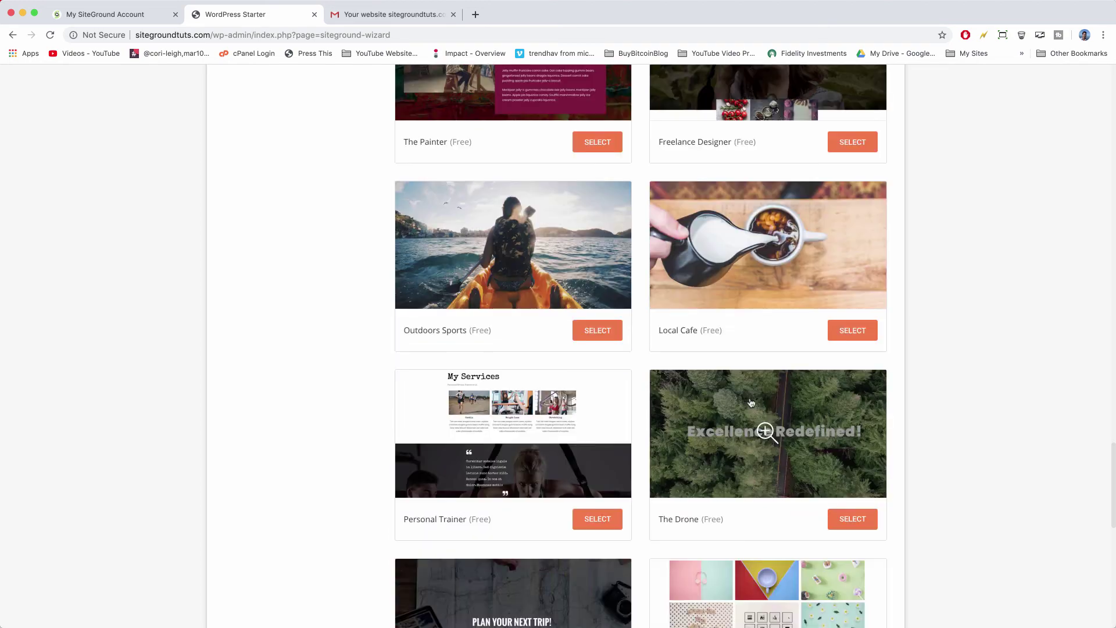
scroll(751, 402, up, 20)
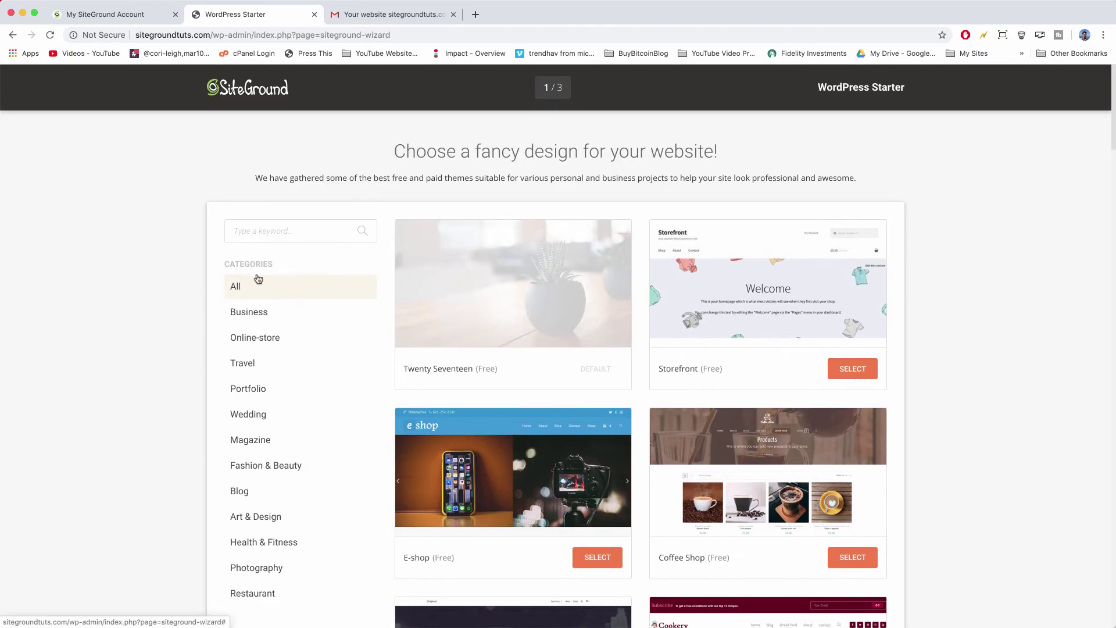
scroll(257, 288, down, 2)
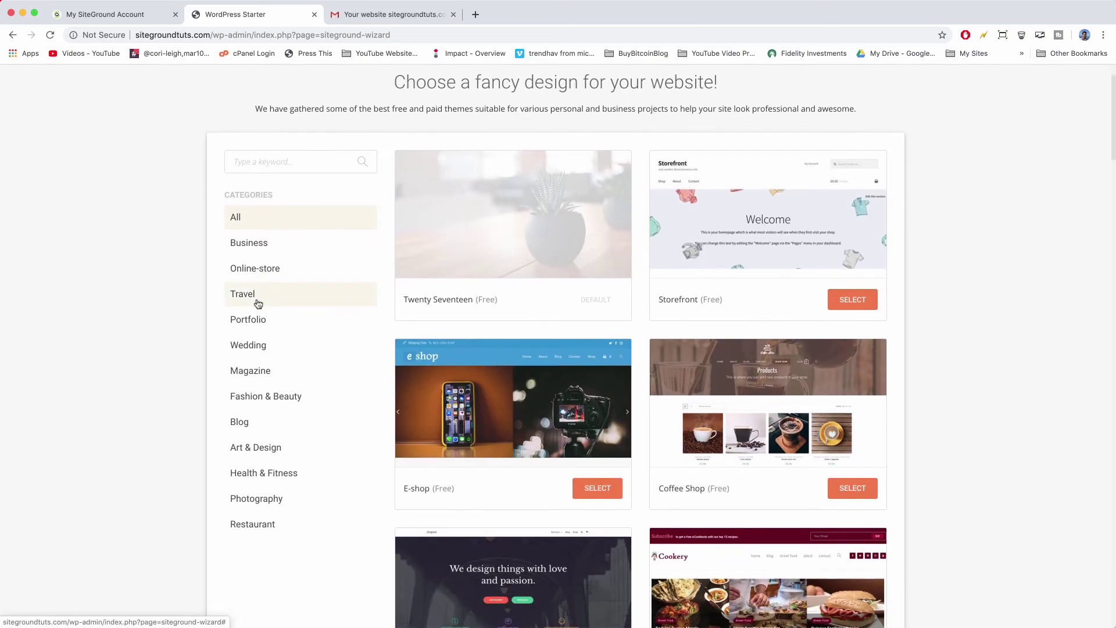
Filter the gallery to Blog themes and review Neve Business, Cookery, UX Blog and Rock Band.
click(244, 422)
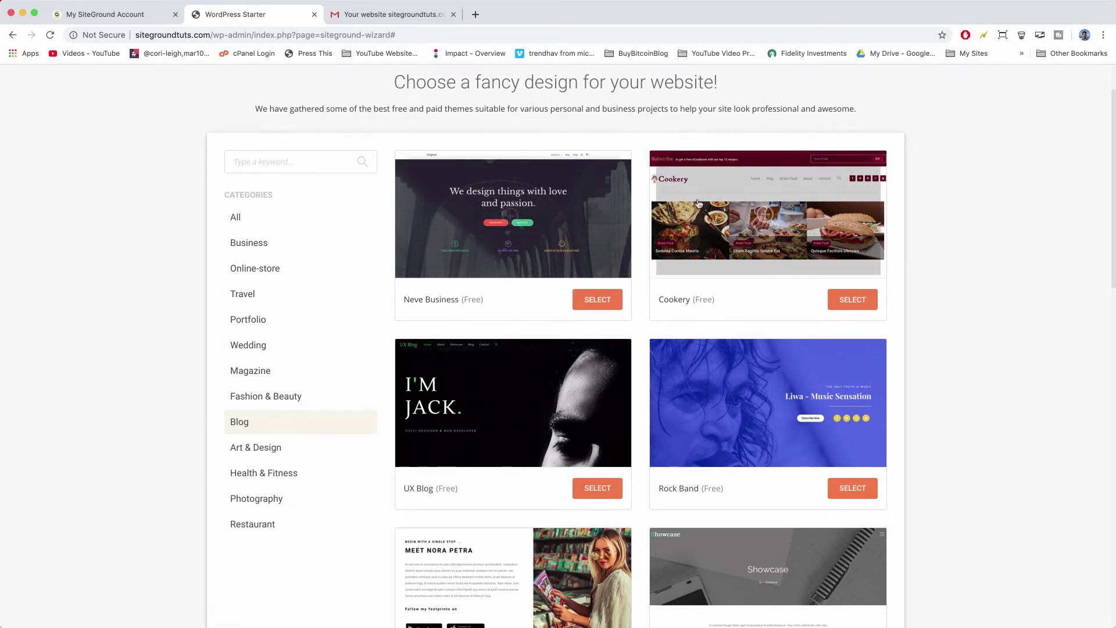
scroll(719, 283, down, 2)
scroll(719, 284, down, 6)
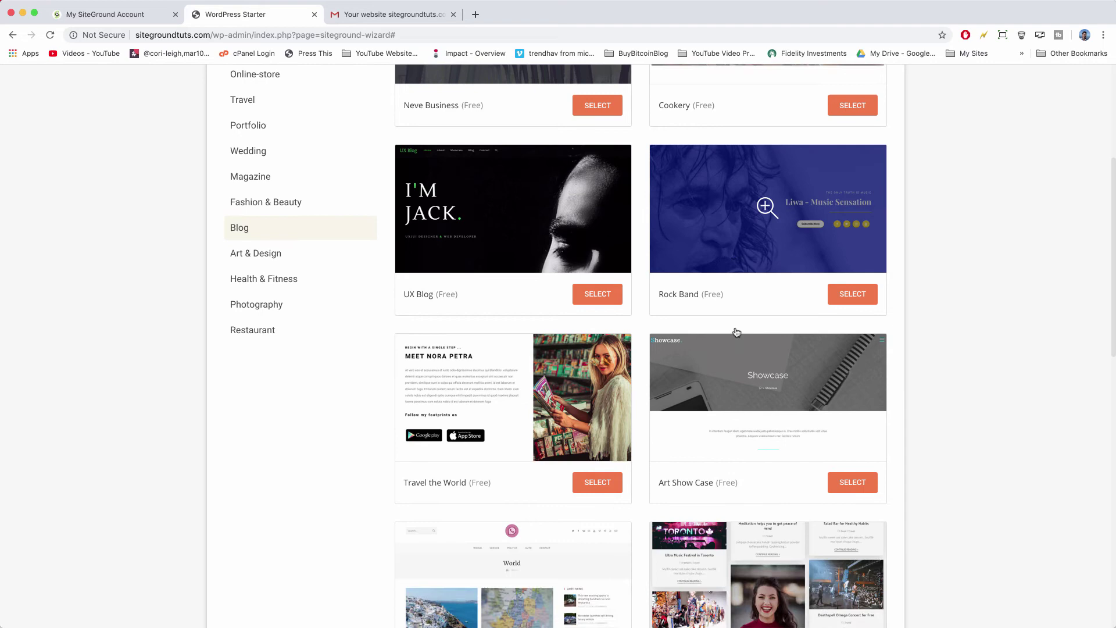
scroll(736, 331, down, 1)
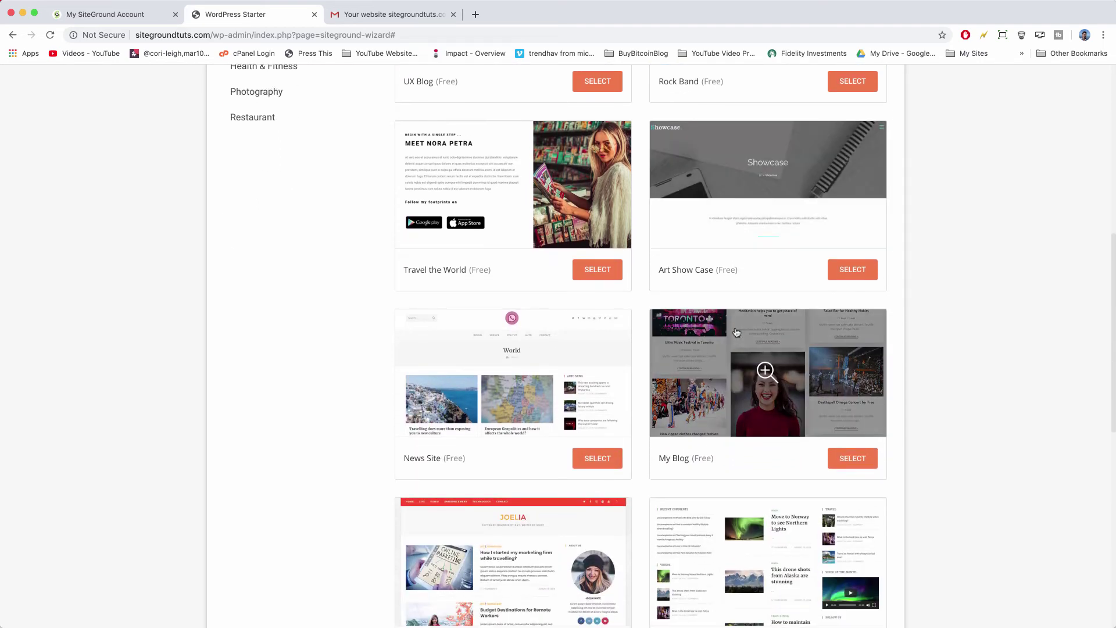
scroll(511, 372, down, 1)
scroll(526, 316, down, 3)
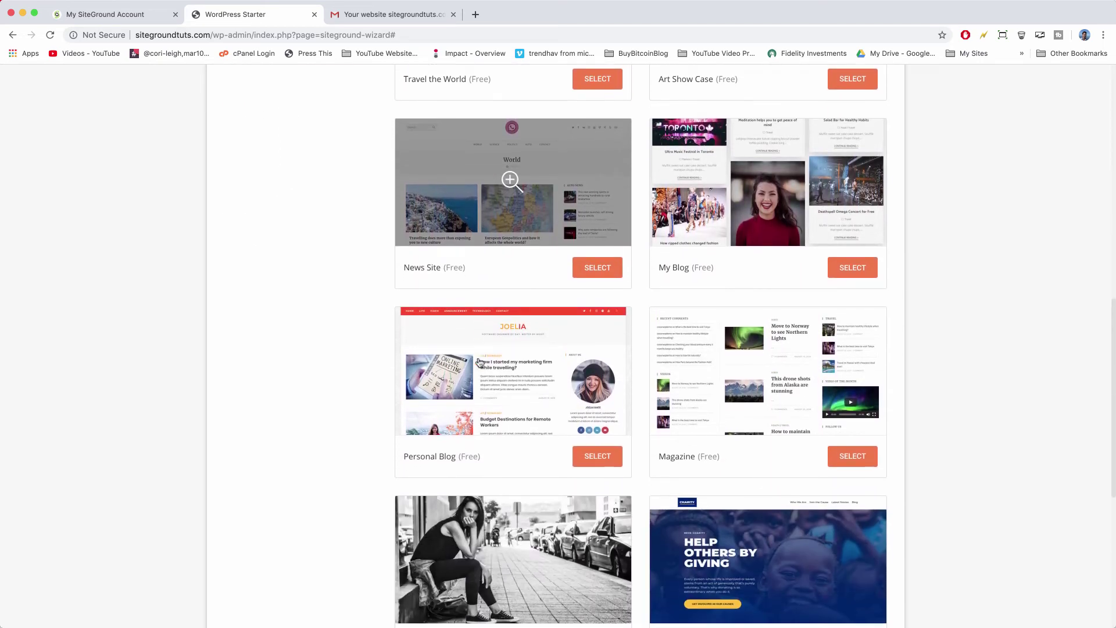
scroll(809, 383, up, 3)
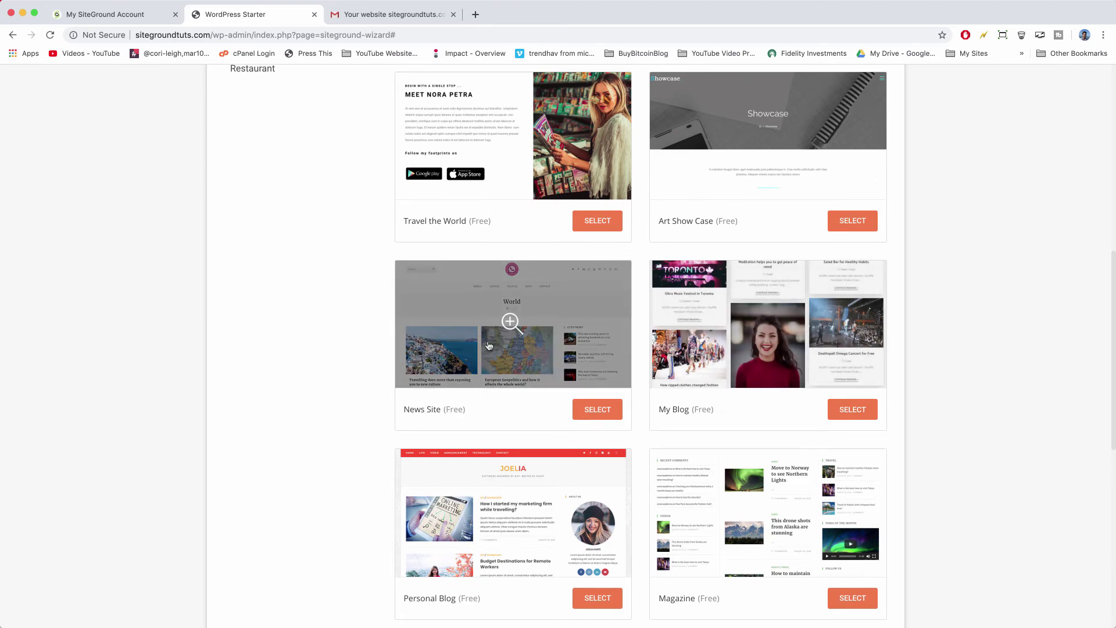
scroll(592, 468, up, 10)
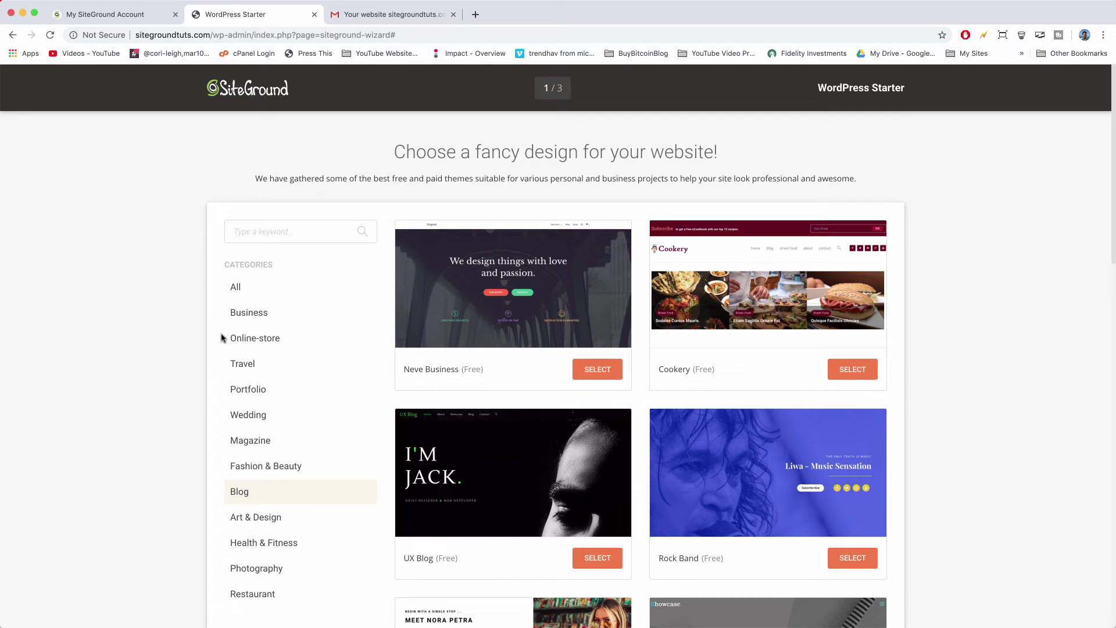
Load sitegroundtuts.com in a new tab and open its WordPress dashboard.
click(475, 15)
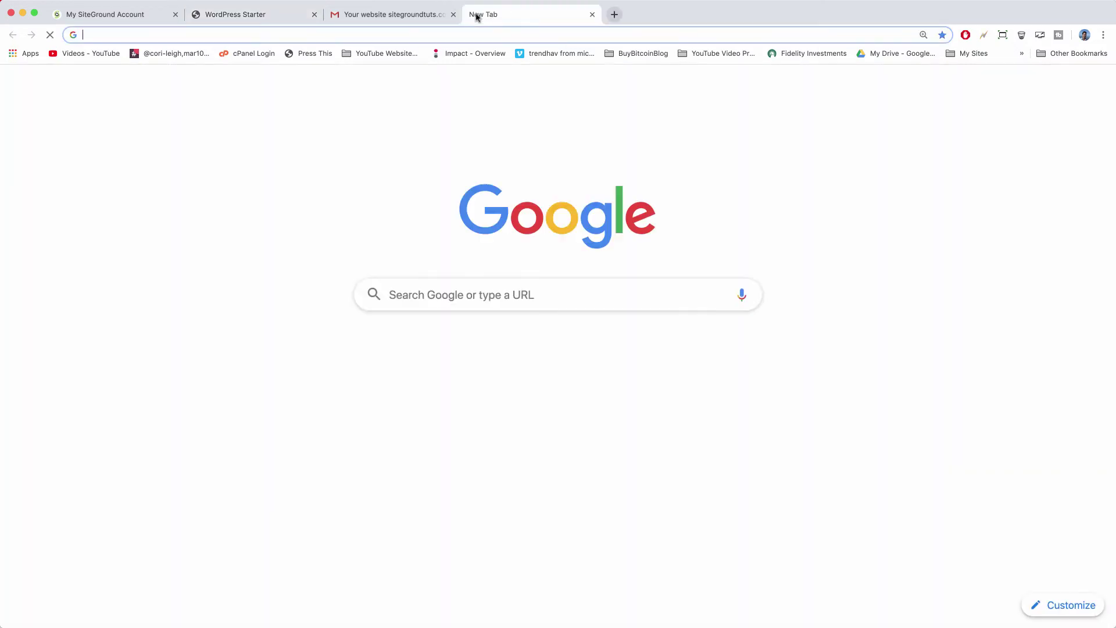
text(sitegroundtuts.com)
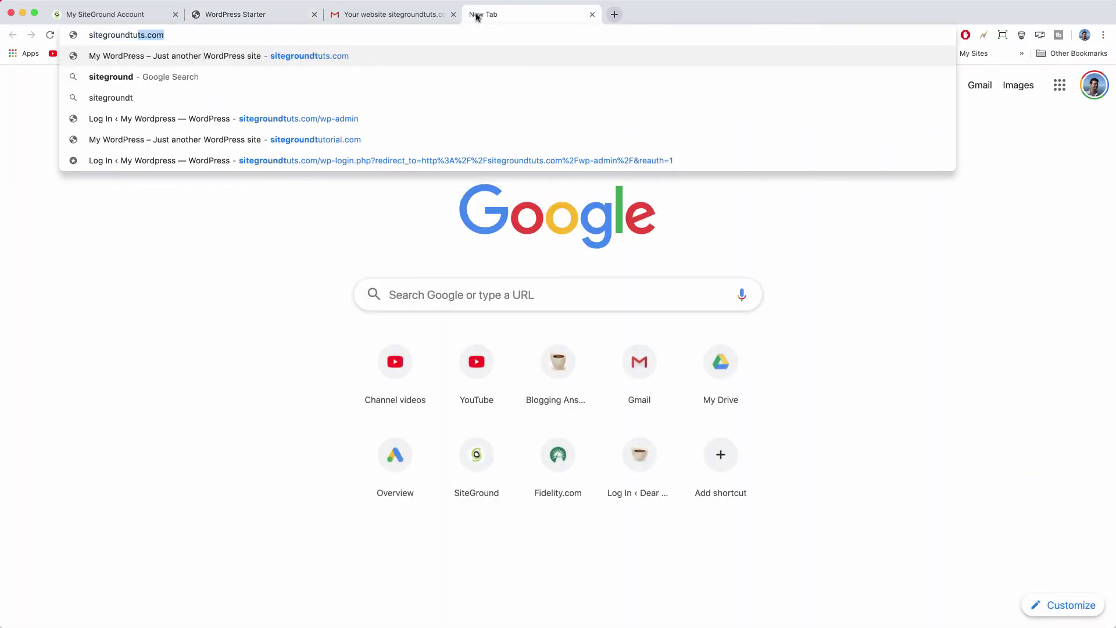
key(Return)
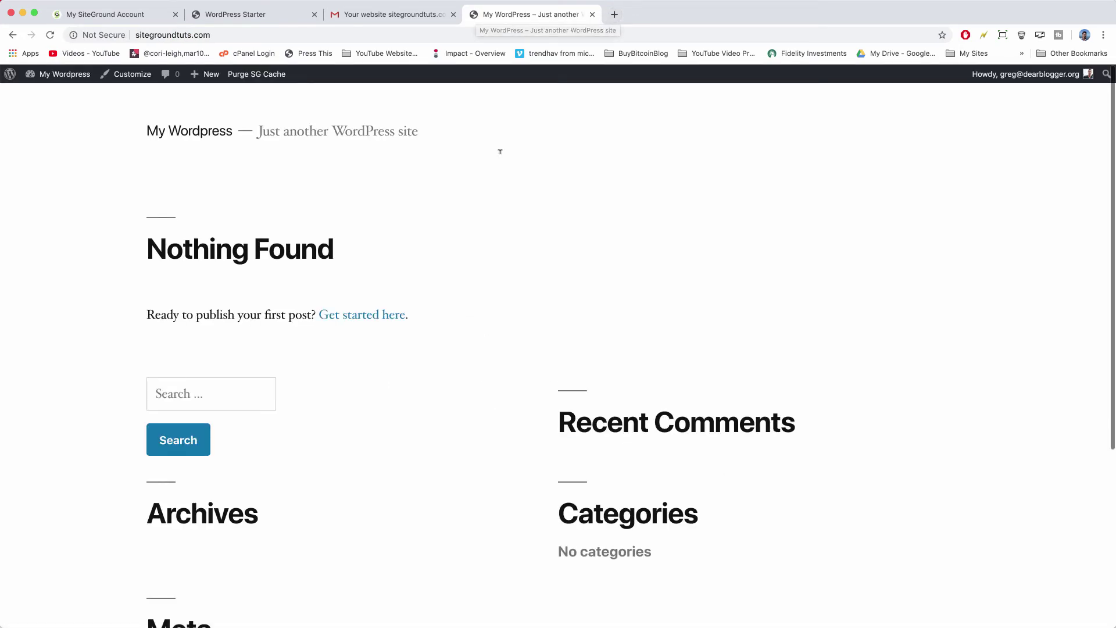
click(52, 76)
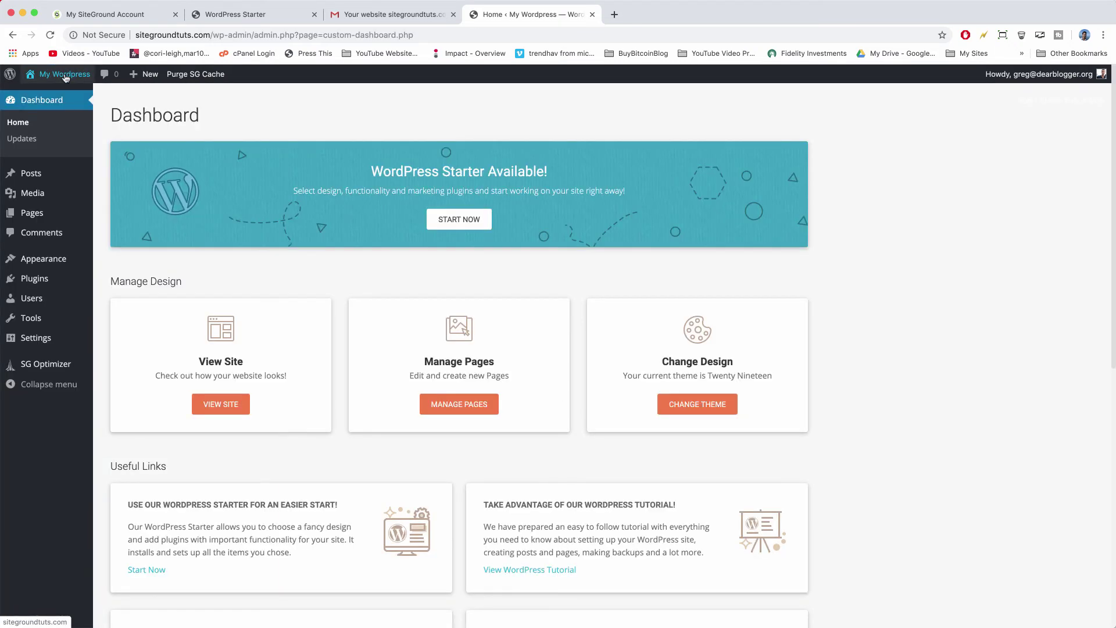
Browse the featured themes under Appearance > Themes > Add New.
mouse_move(57, 259)
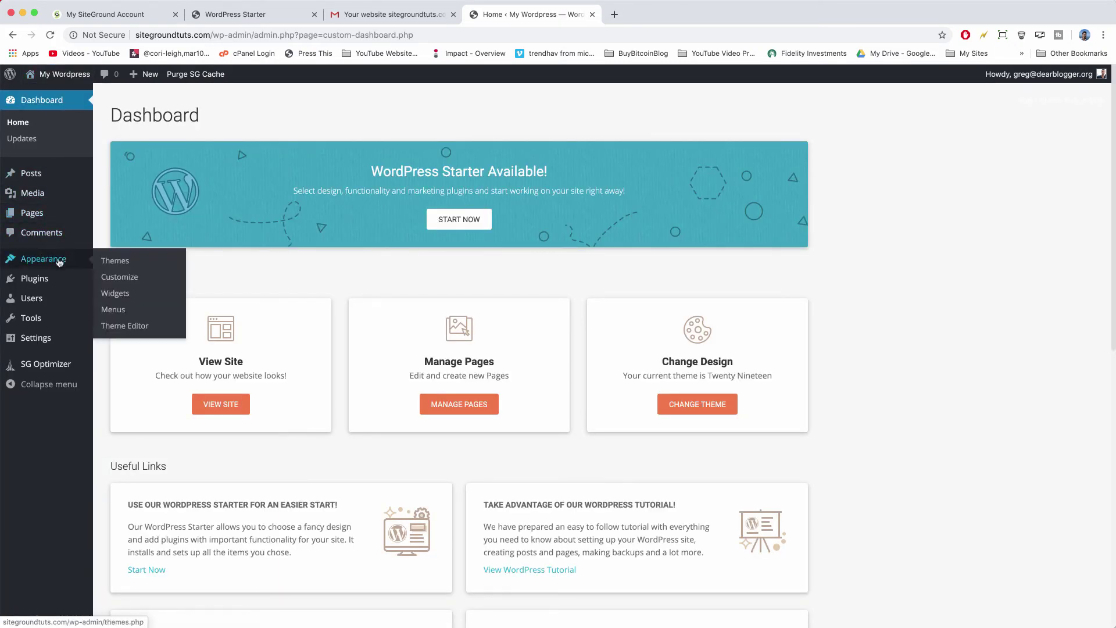
click(114, 266)
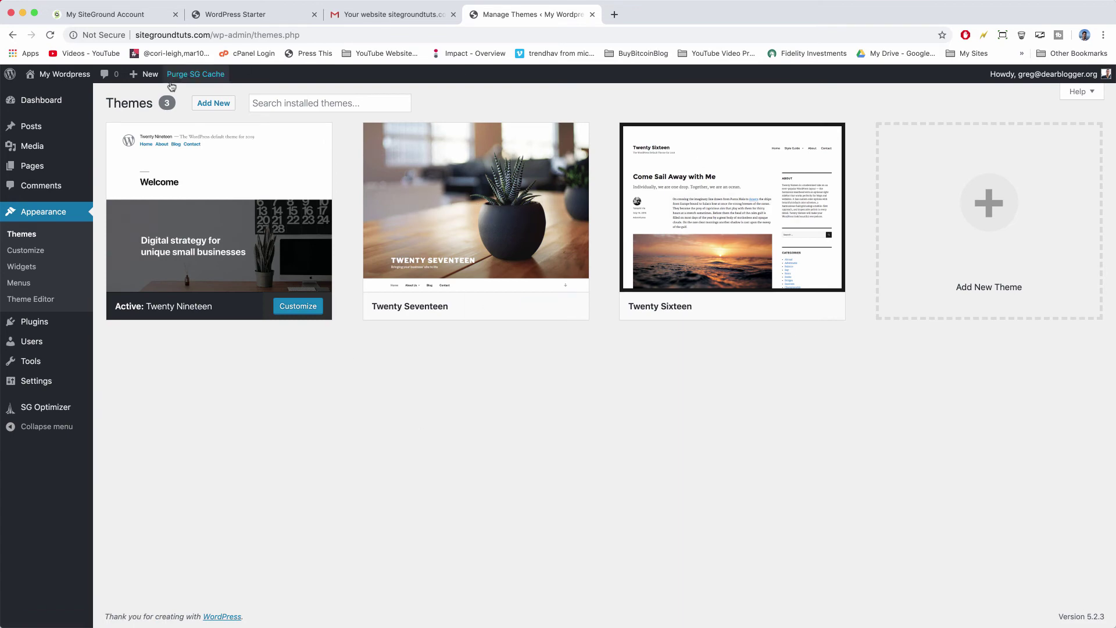
click(212, 108)
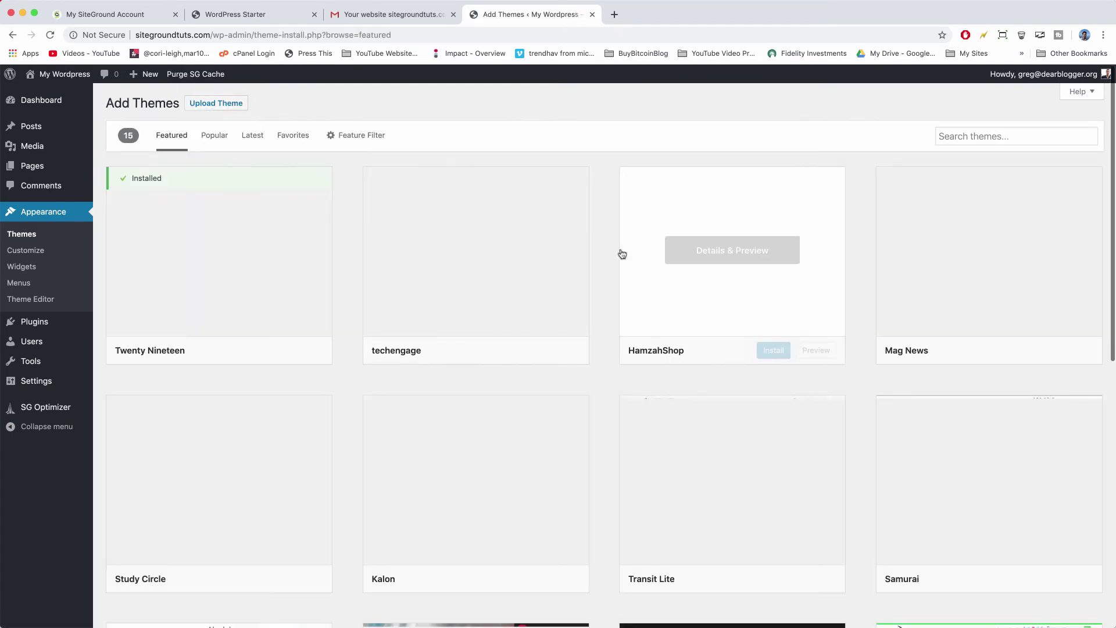
scroll(477, 261, down, 8)
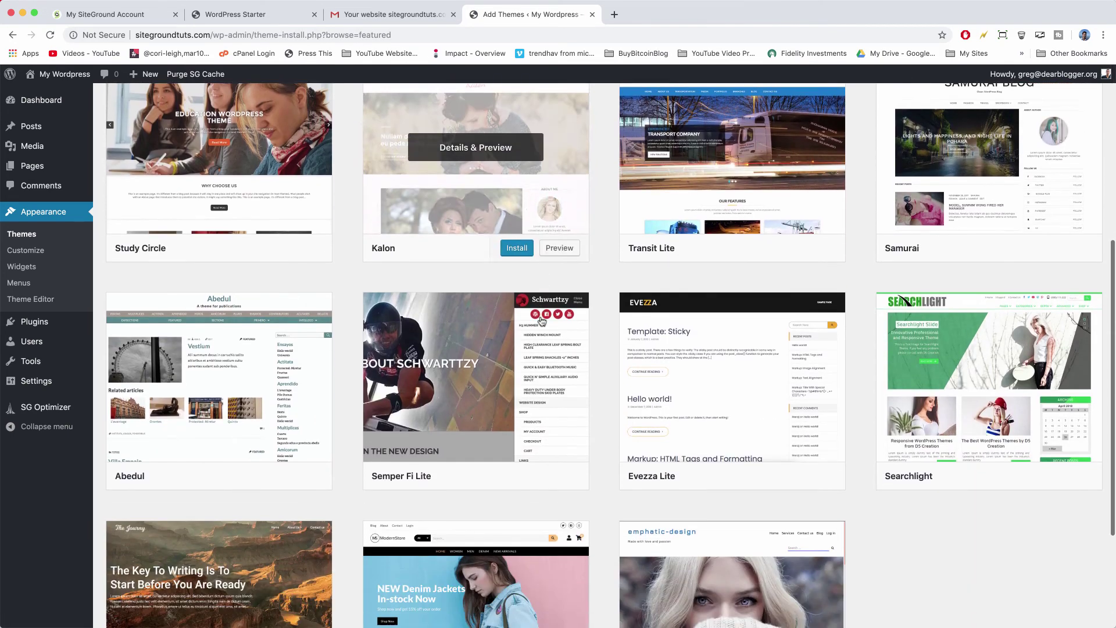
scroll(541, 319, up, 8)
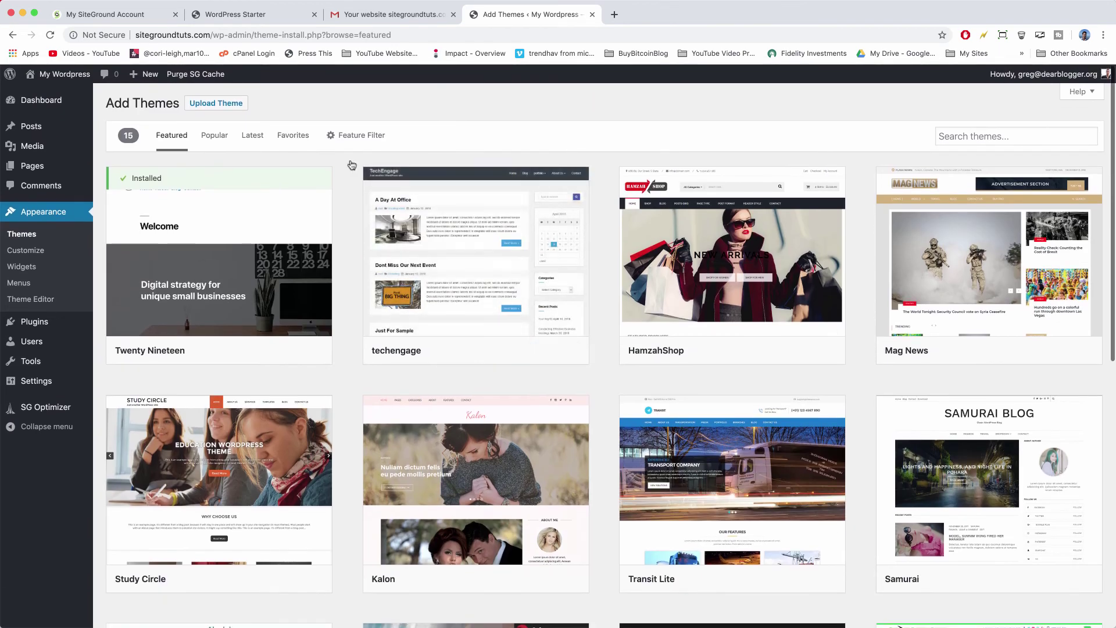
View the site's live front page, which shows Nothing Found.
click(73, 74)
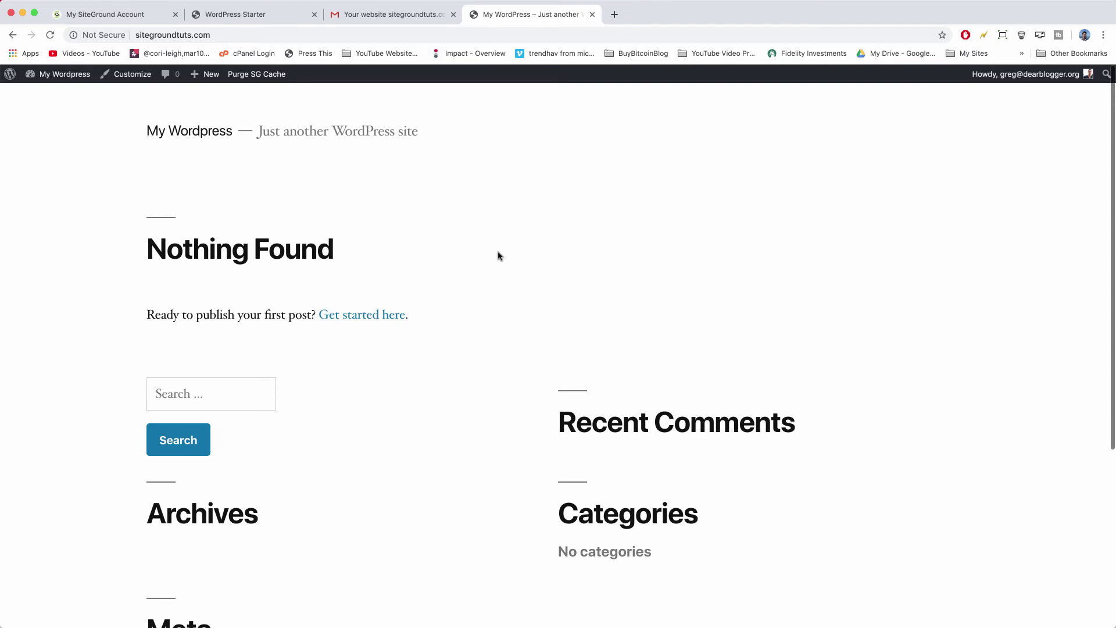
scroll(498, 256, down, 5)
scroll(498, 254, up, 5)
Go back to the WordPress Starter Blog theme gallery.
click(250, 15)
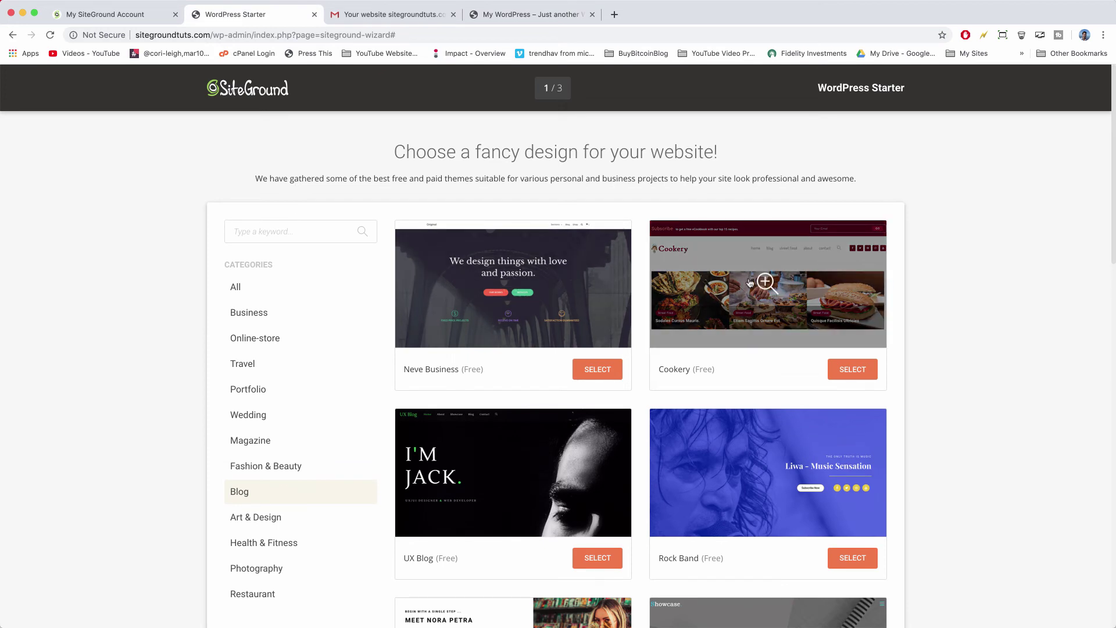
scroll(523, 285, down, 5)
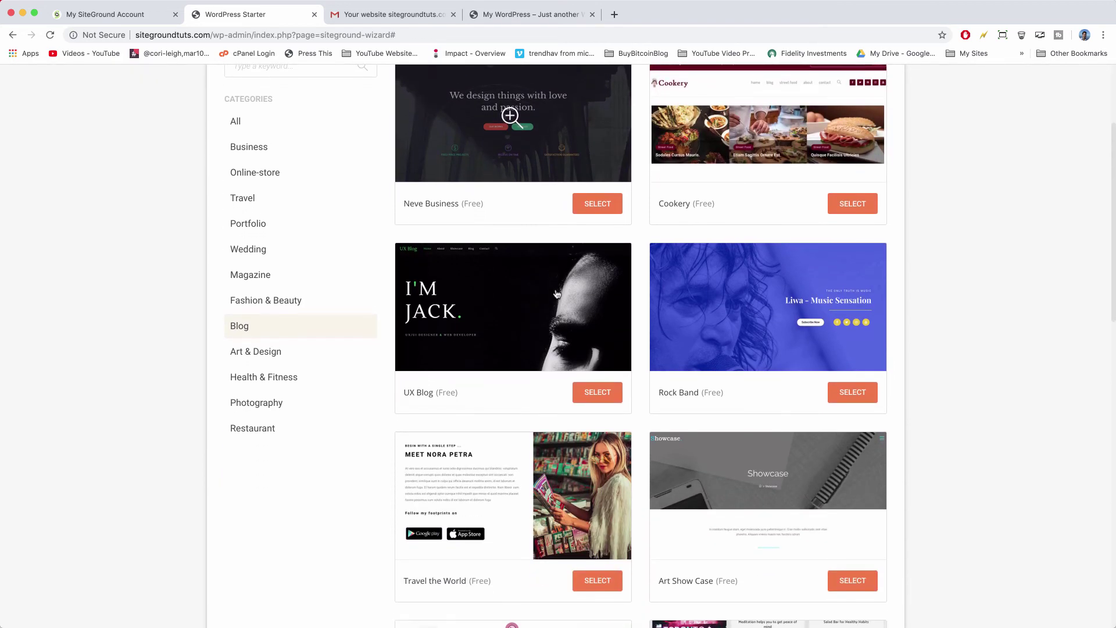
scroll(768, 323, down, 4)
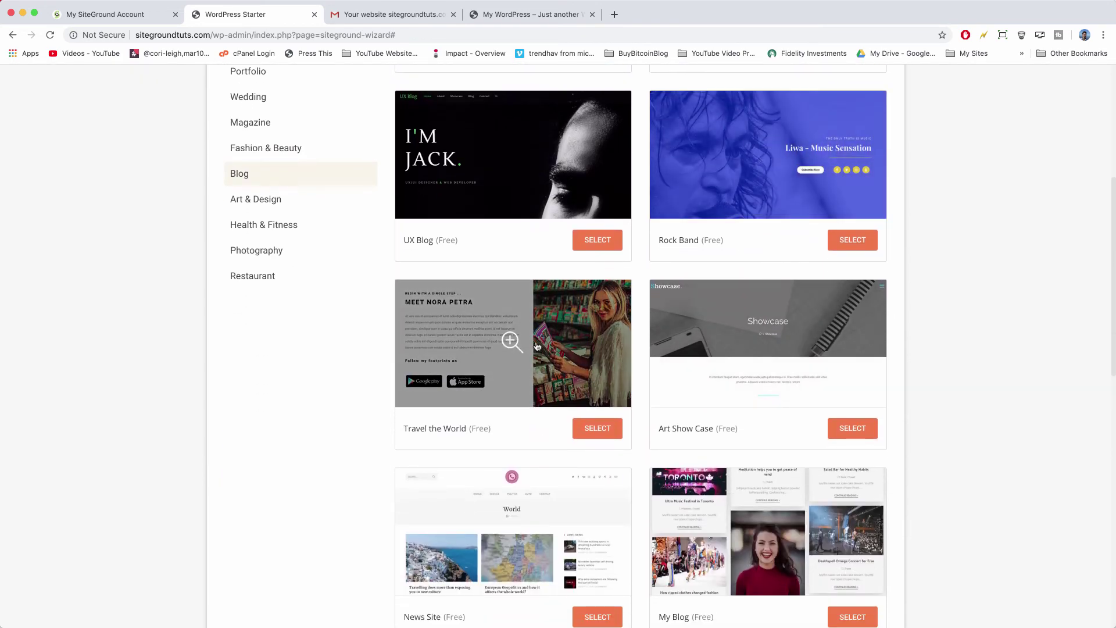
scroll(537, 347, up, 6)
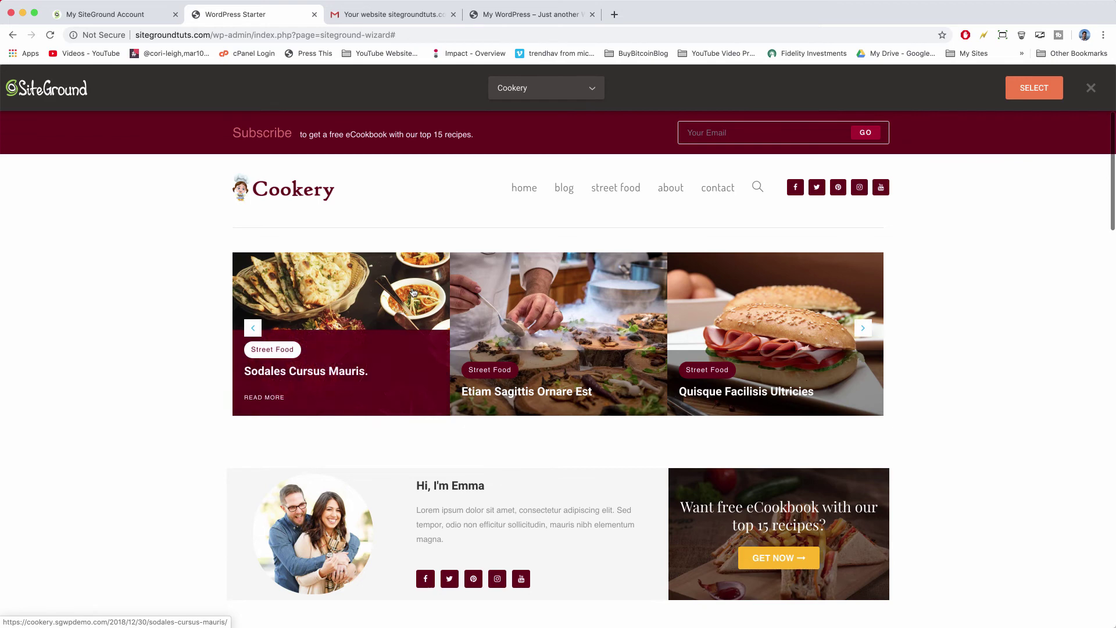
Review the full Cookery demo preview from top to bottom and back.
scroll(726, 297, down, 3)
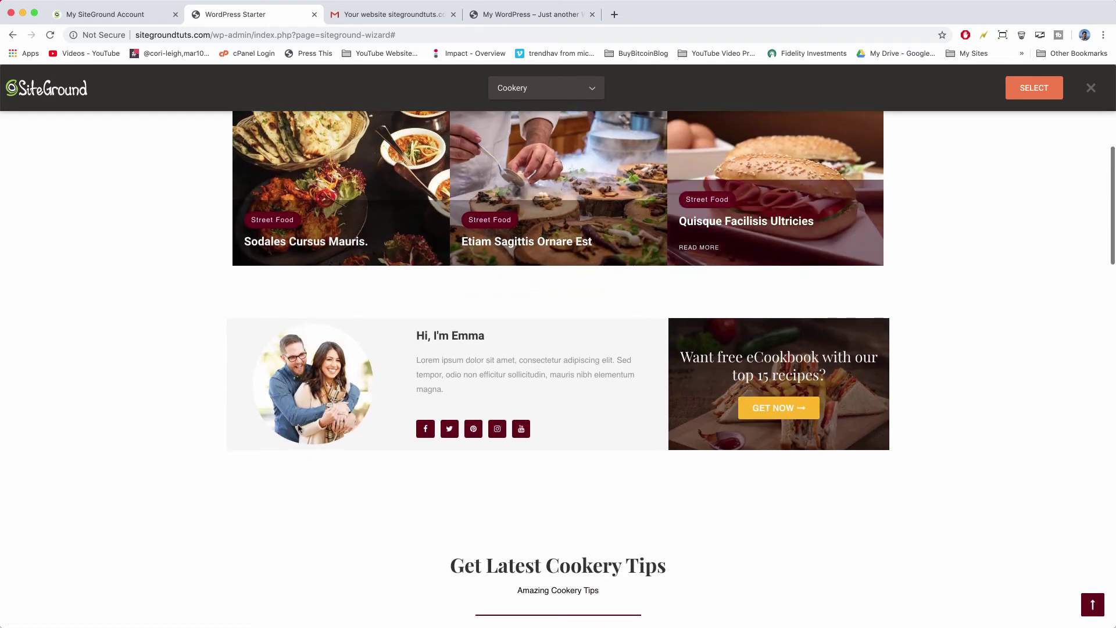
scroll(465, 368, down, 4)
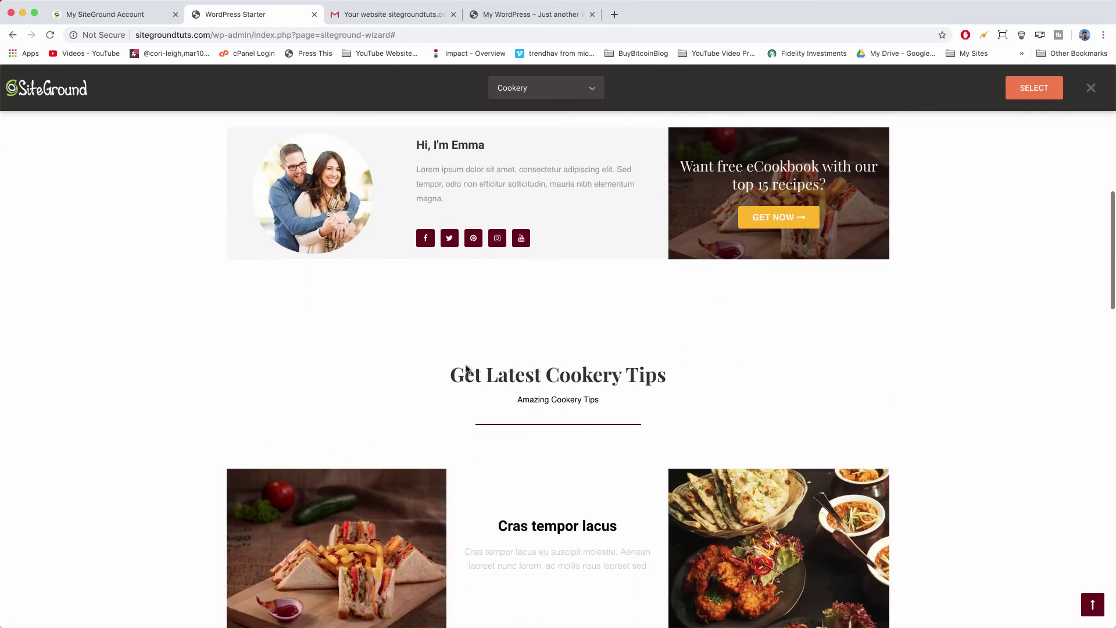
scroll(466, 368, down, 5)
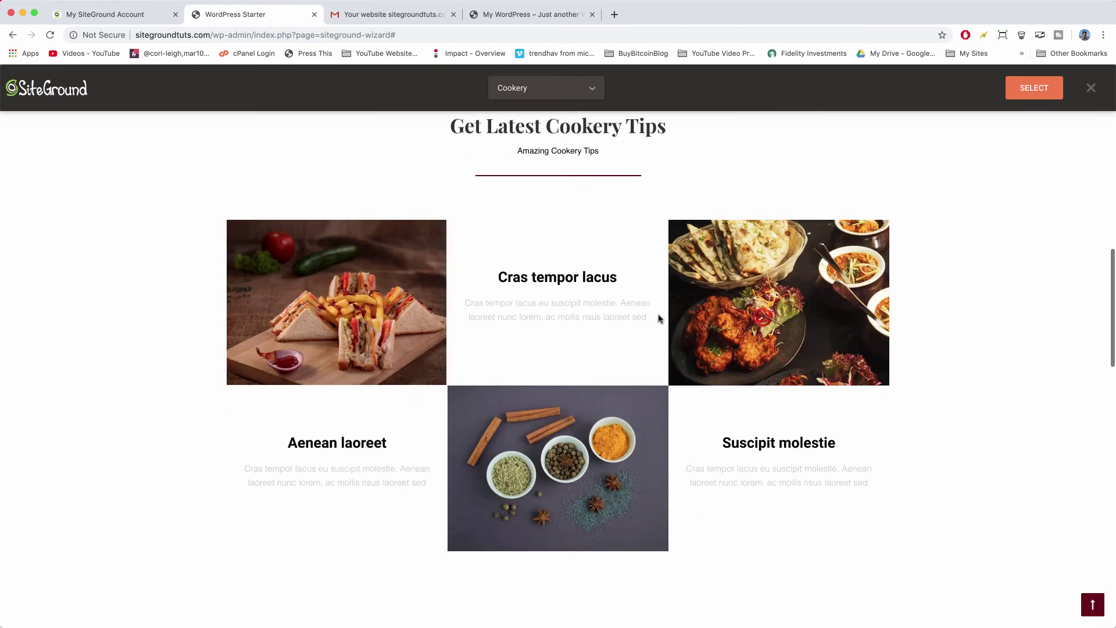
scroll(658, 319, down, 12)
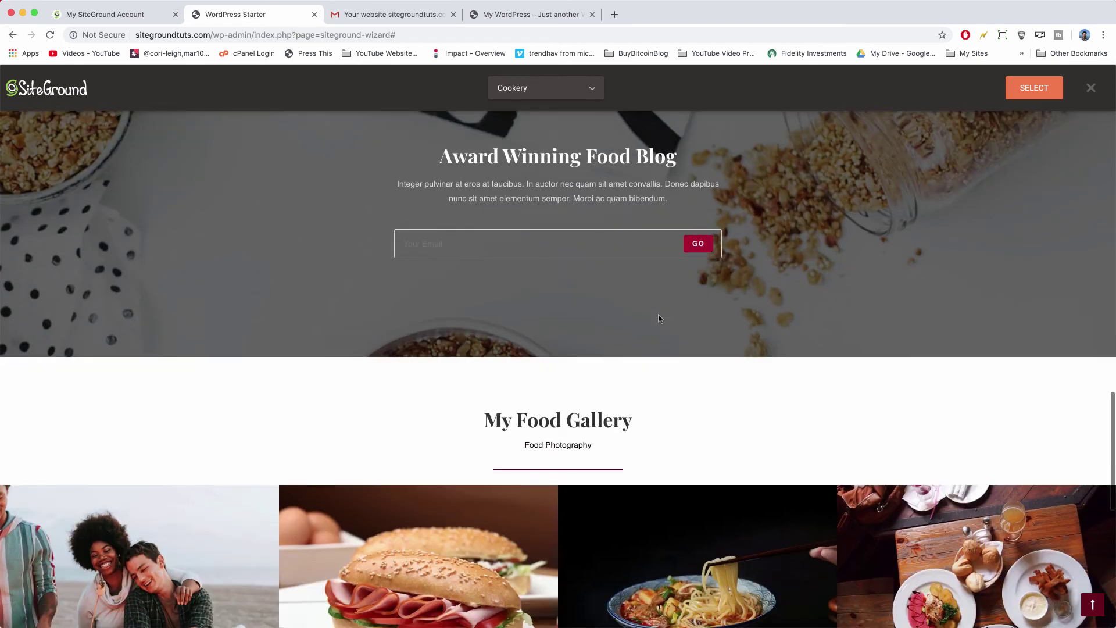
scroll(658, 318, up, 4)
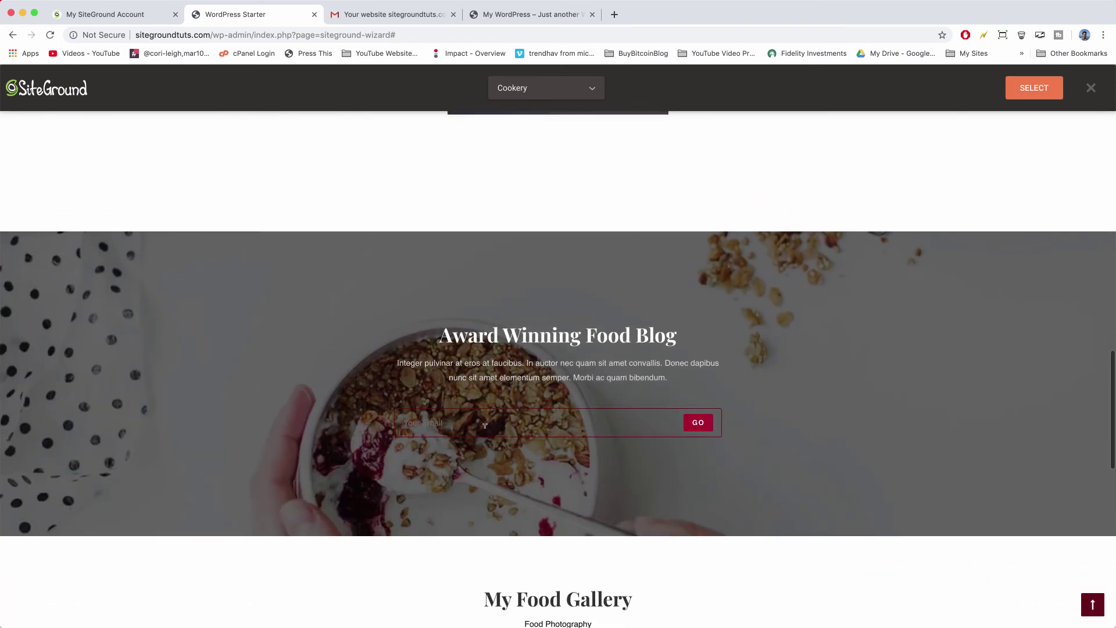
scroll(485, 425, down, 9)
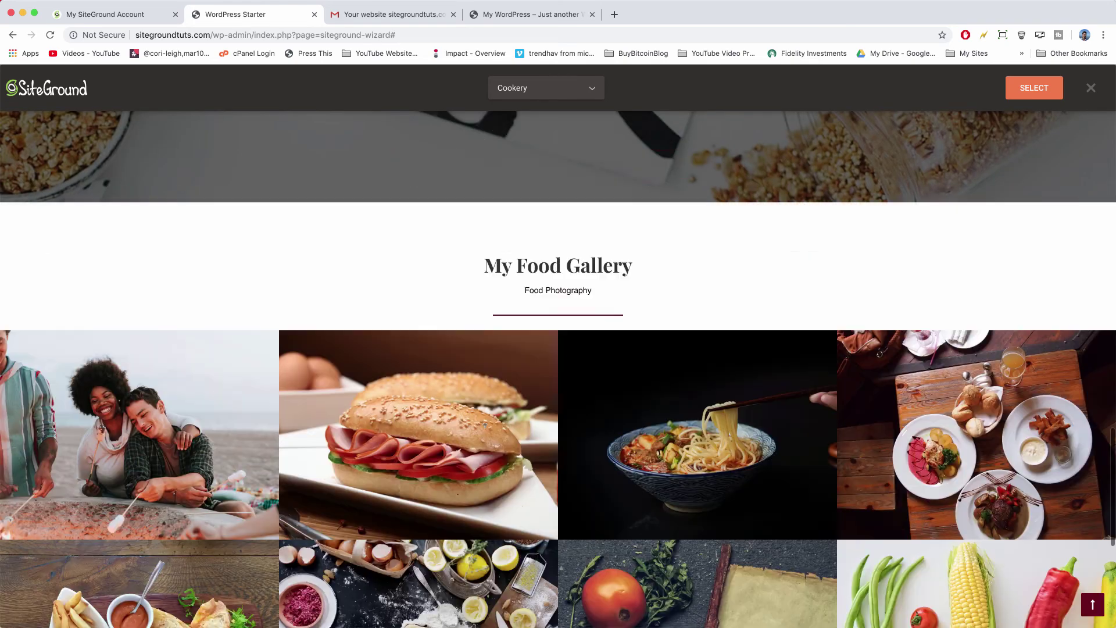
scroll(484, 426, down, 5)
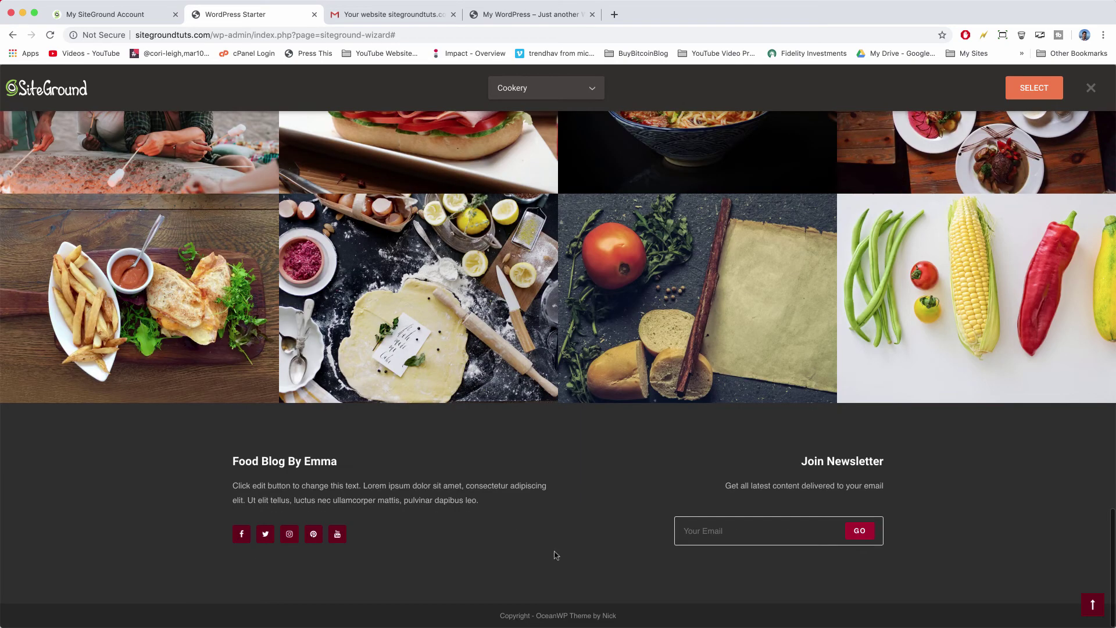
scroll(555, 555, up, 1)
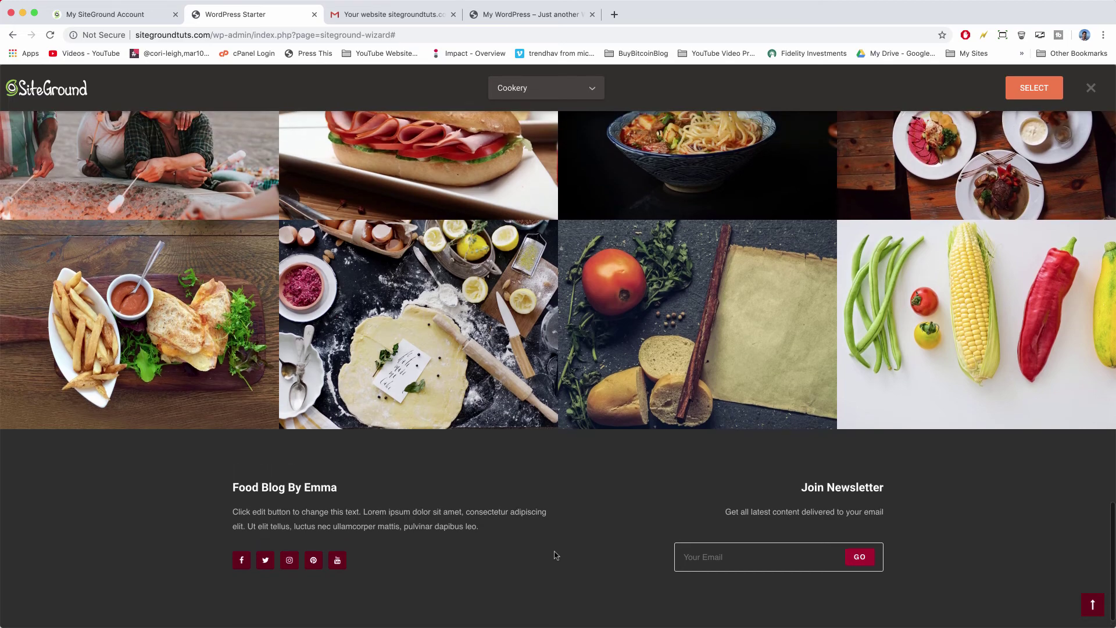
scroll(555, 555, up, 2)
scroll(555, 555, down, 3)
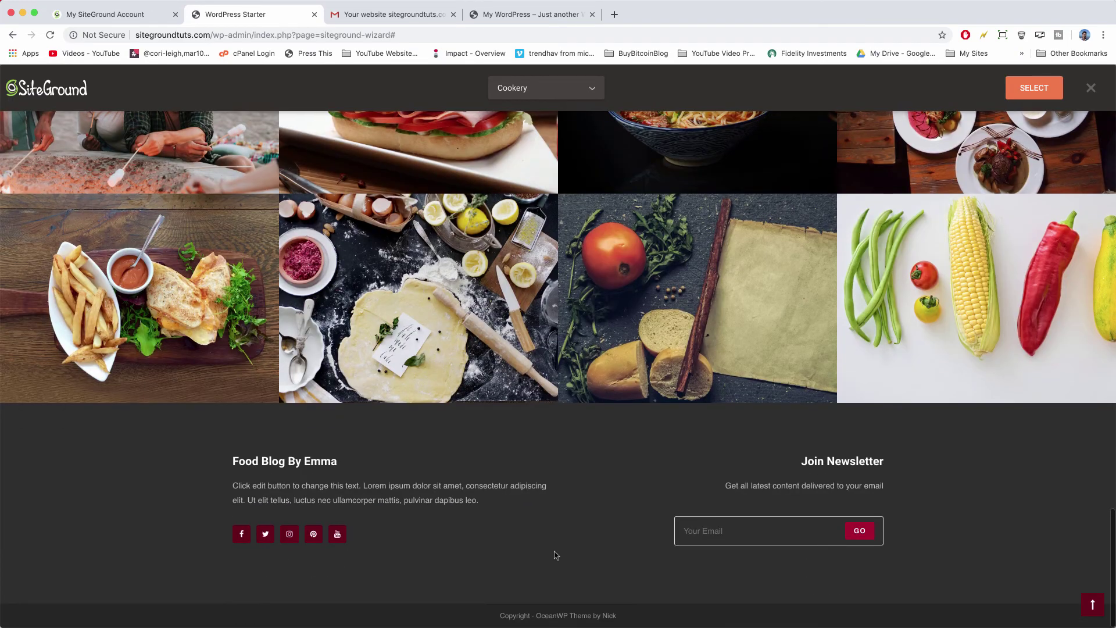
scroll(555, 555, up, 8)
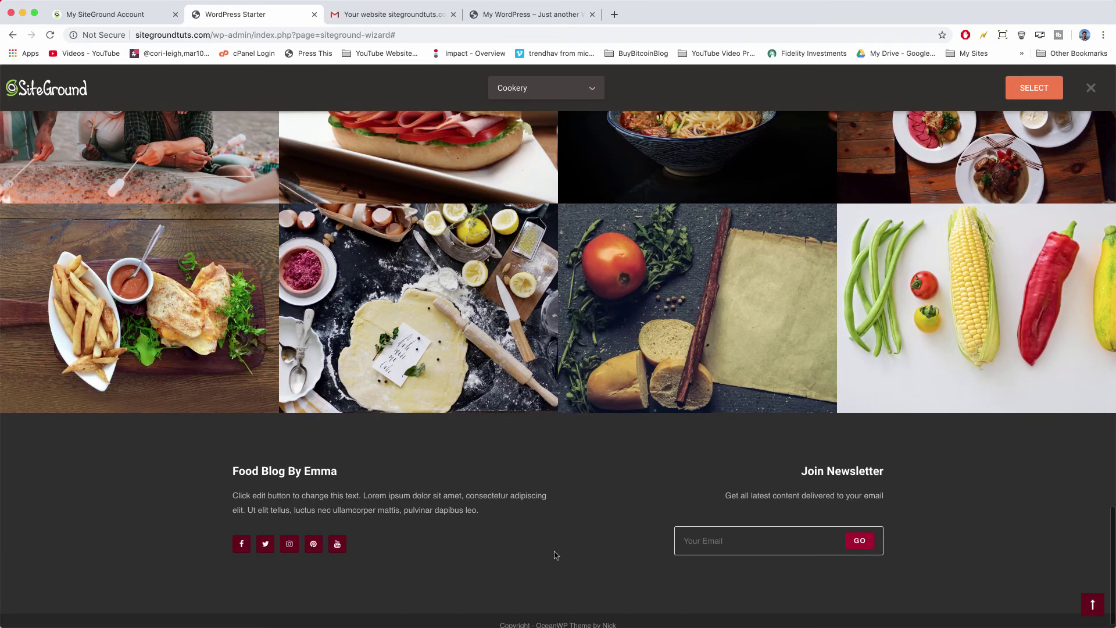
scroll(555, 555, up, 15)
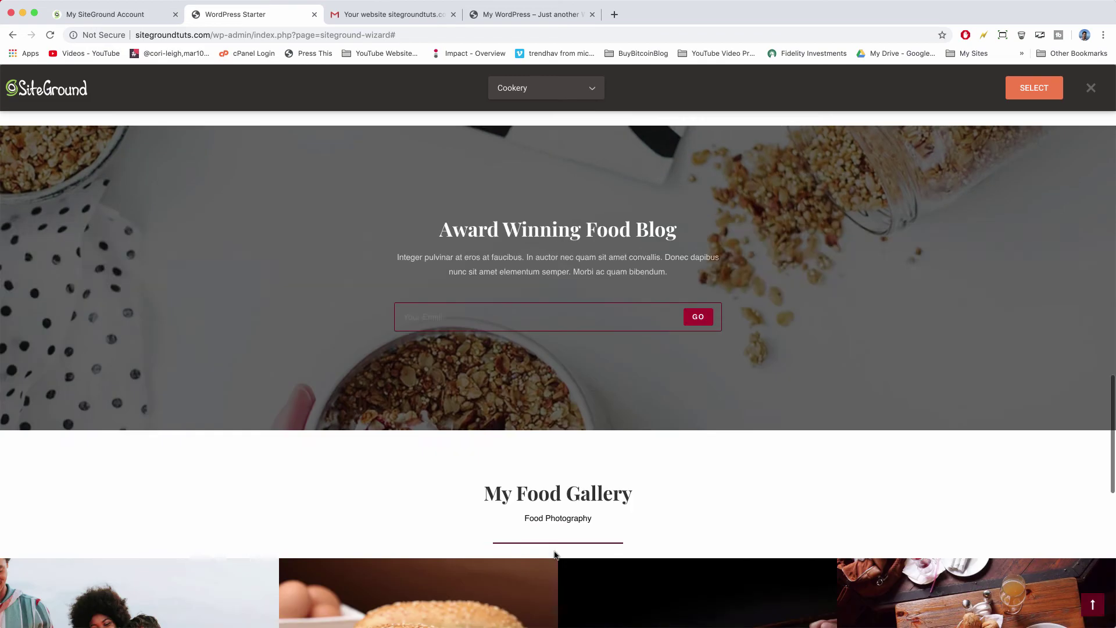
scroll(683, 399, up, 10)
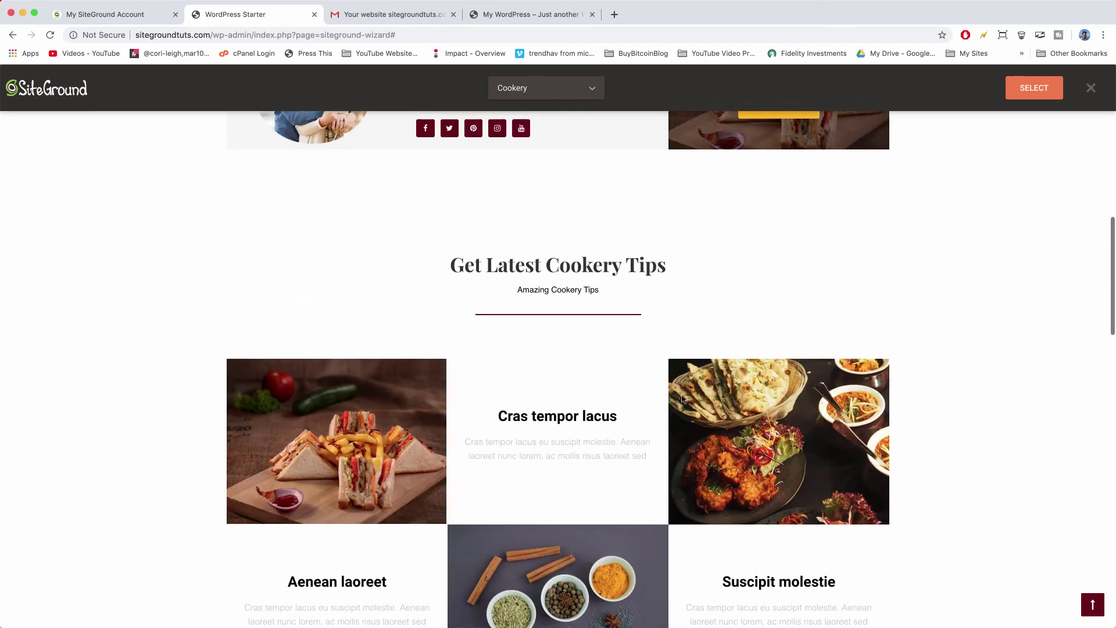
scroll(654, 398, up, 2)
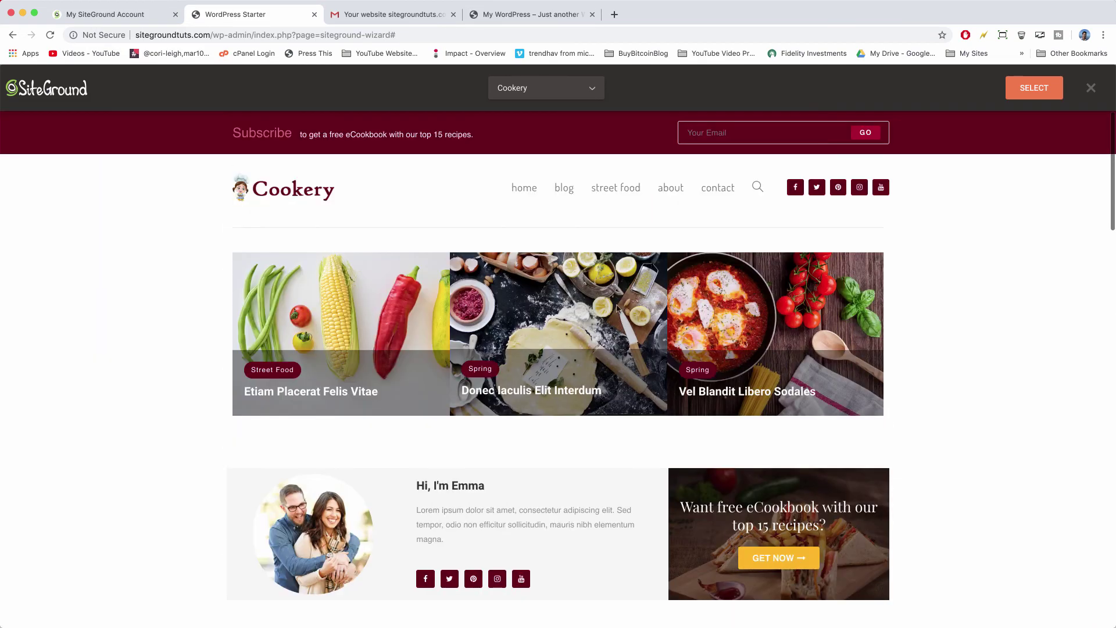
Select the Cookery design and confirm installing Elementor with it.
click(1035, 88)
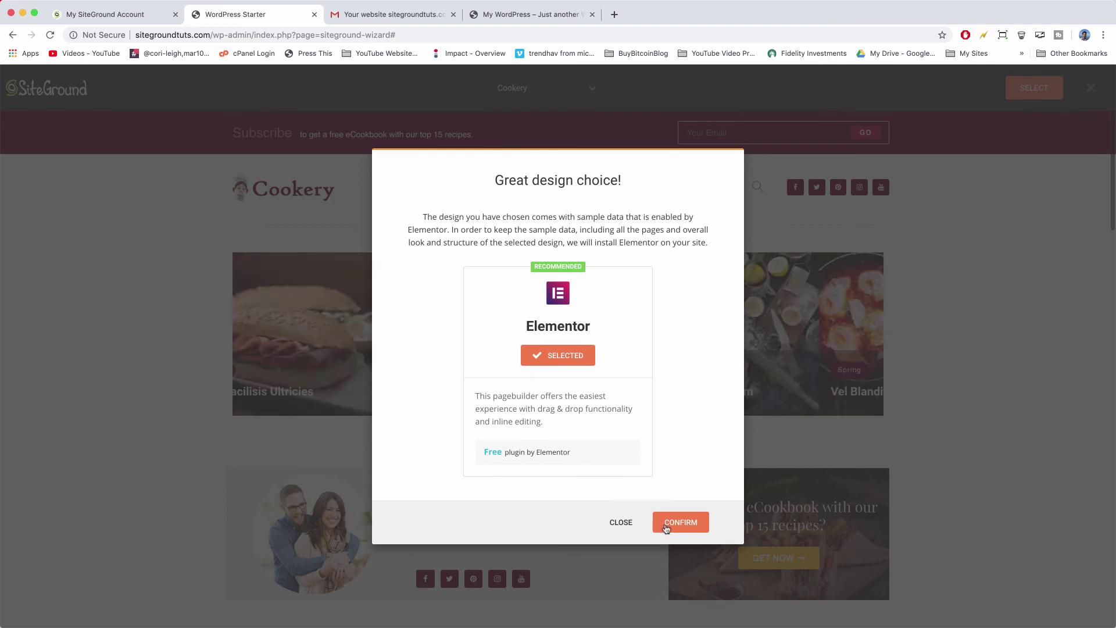
click(689, 526)
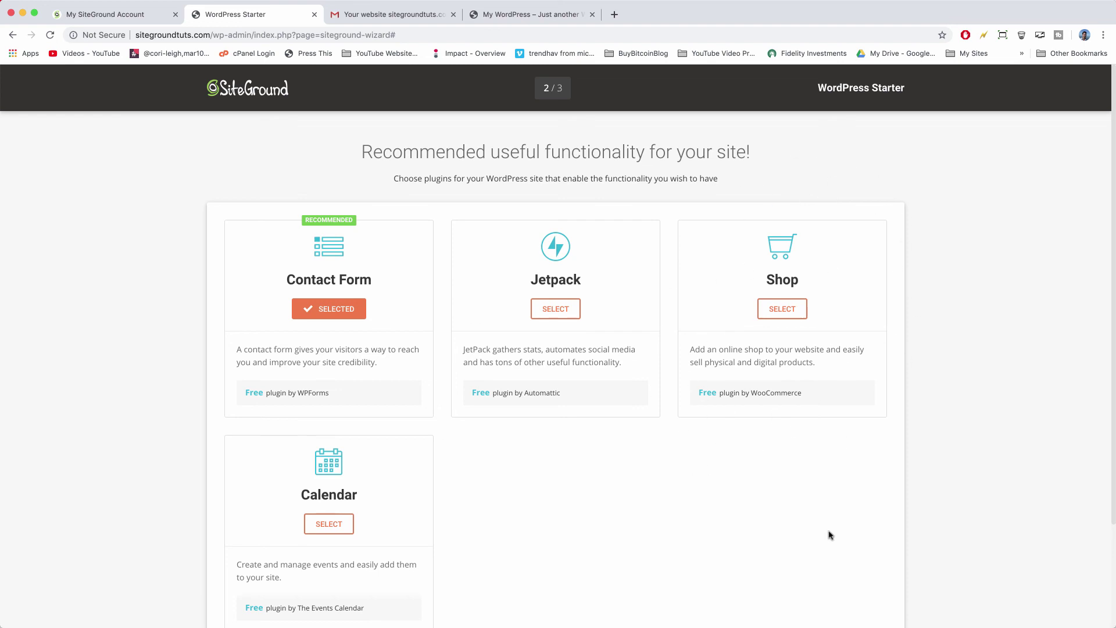
Keep Contact Form as the only selected plugin, leaving Jetpack, Shop and Calendar off.
scroll(850, 505, down, 3)
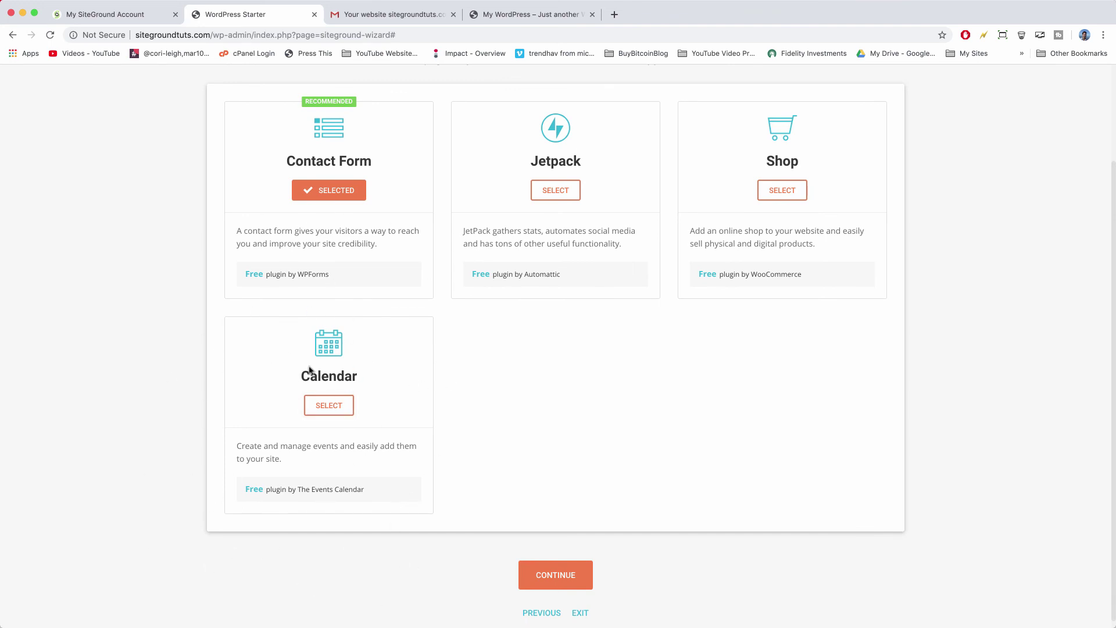
scroll(311, 366, down, 1)
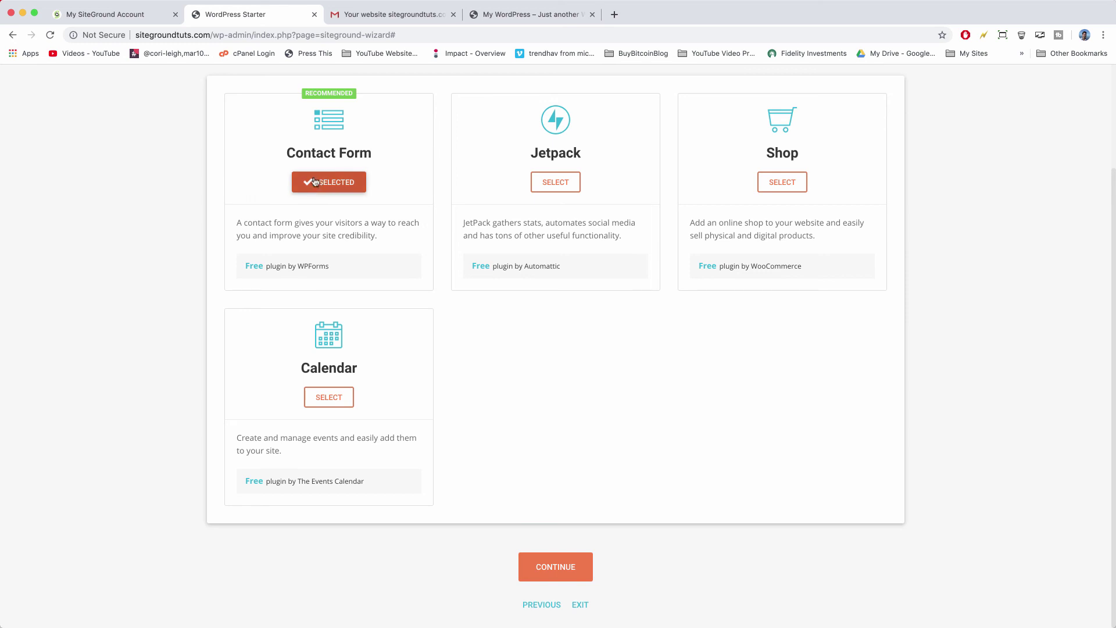
Continue to the marketing step and select Optimize for SEO (Yoast SEO).
click(556, 566)
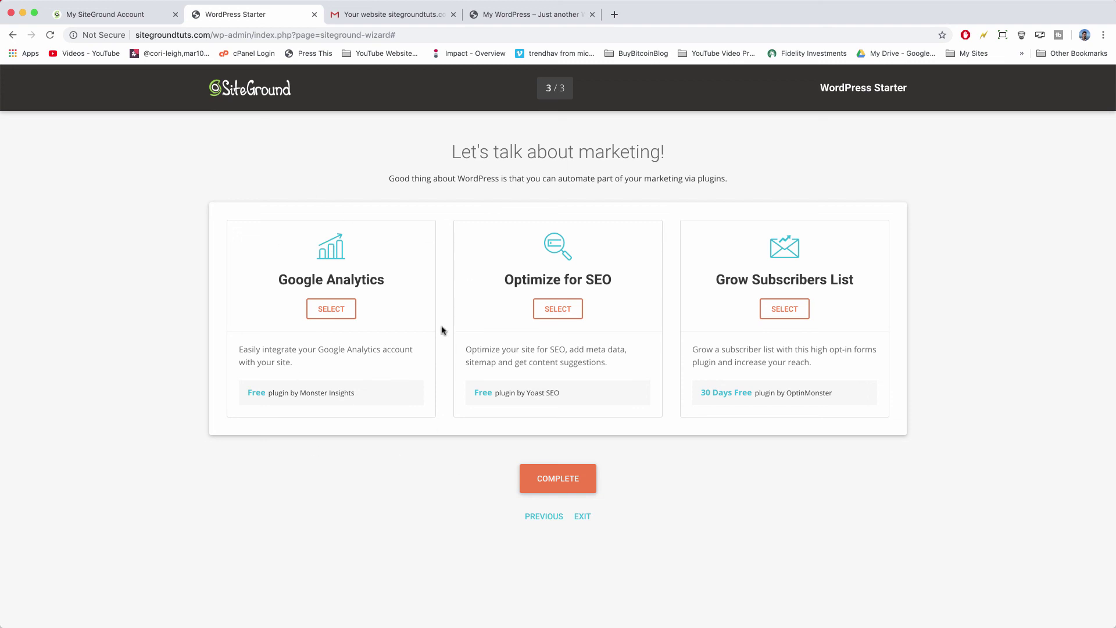
click(560, 314)
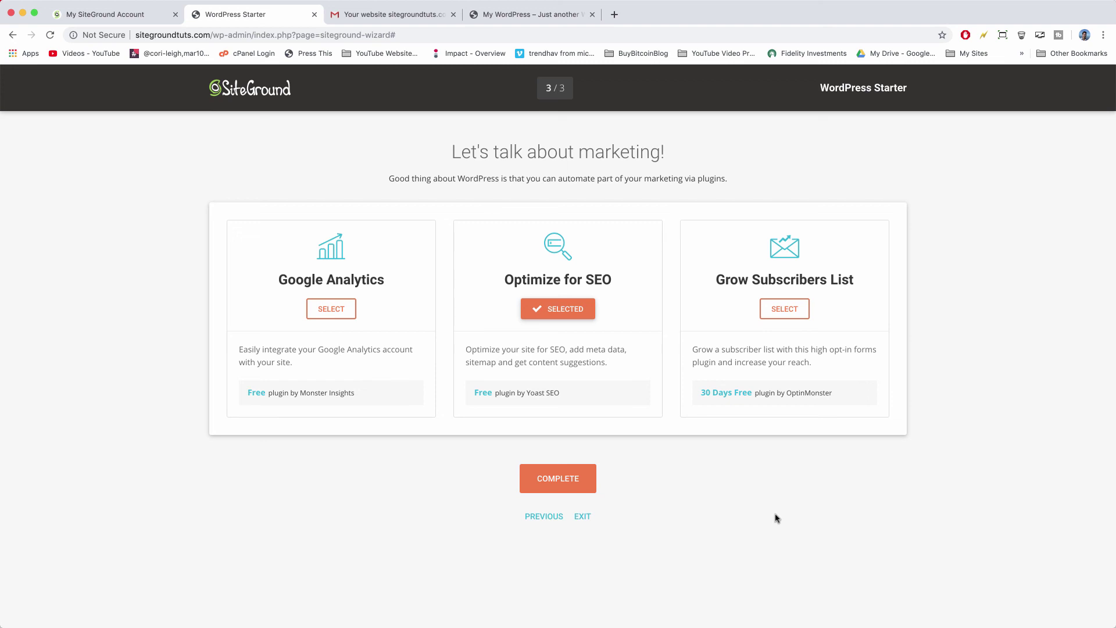
Complete the wizard to install Cookery with Elementor, Contact Form and Yoast SEO.
click(582, 482)
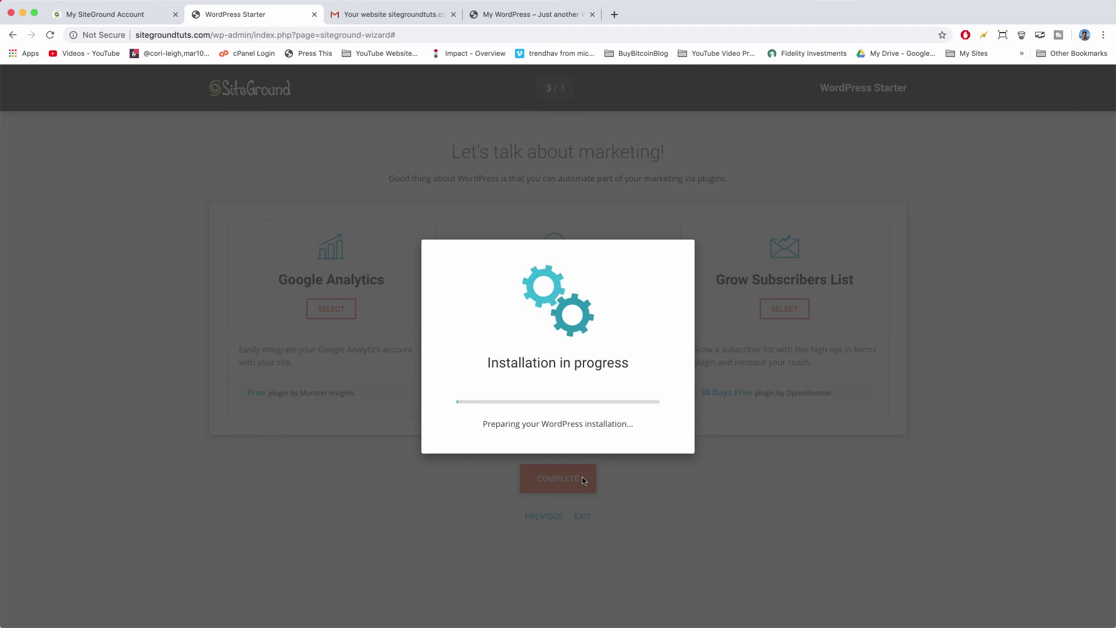